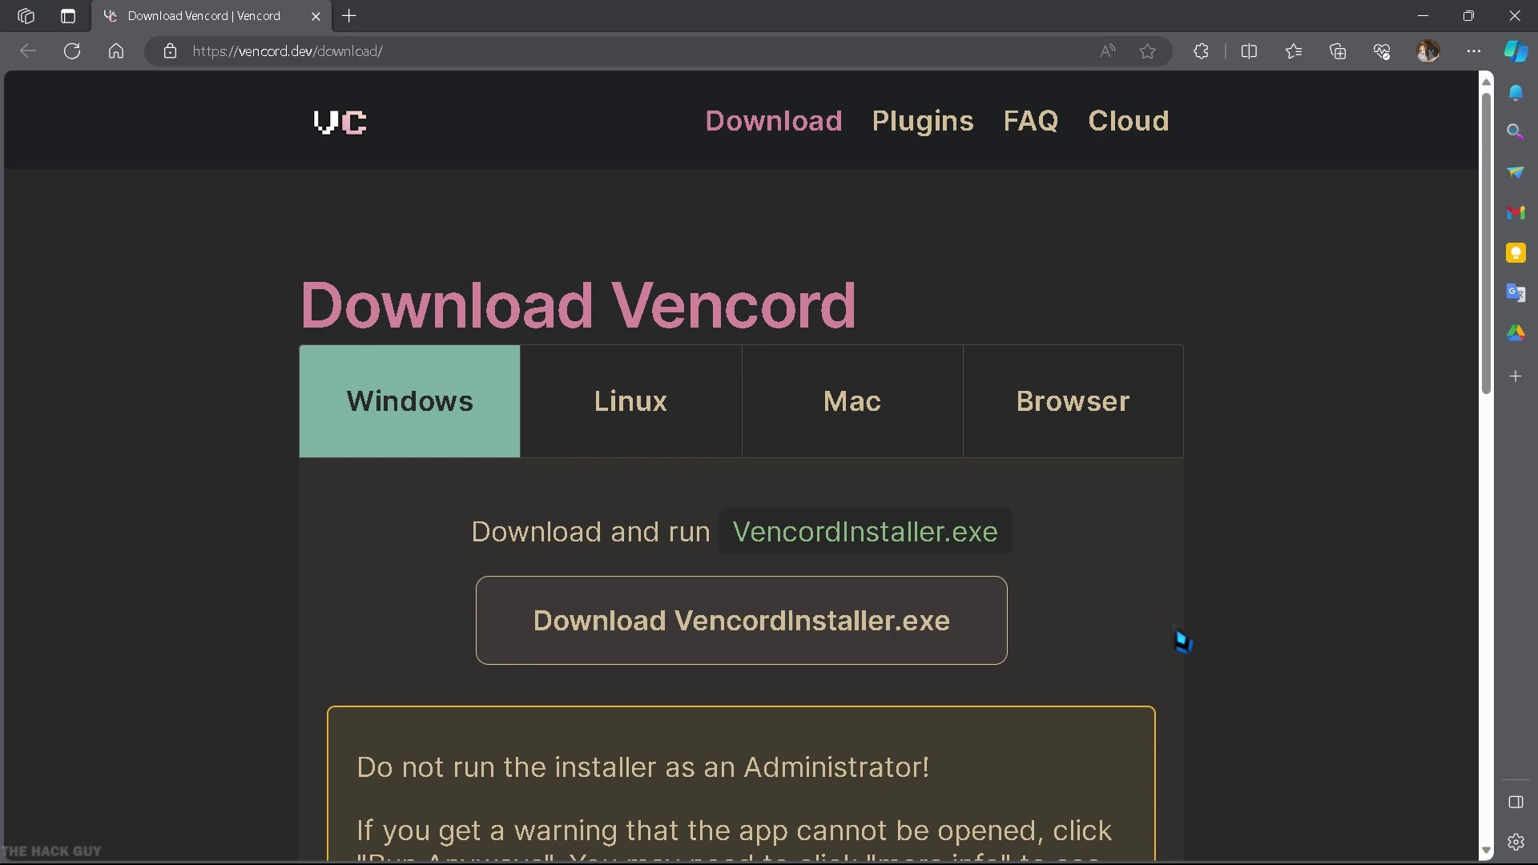
- Download the Windows VencordInstaller.exe from vencord.dev into Downloads\Programs
click(808, 625)
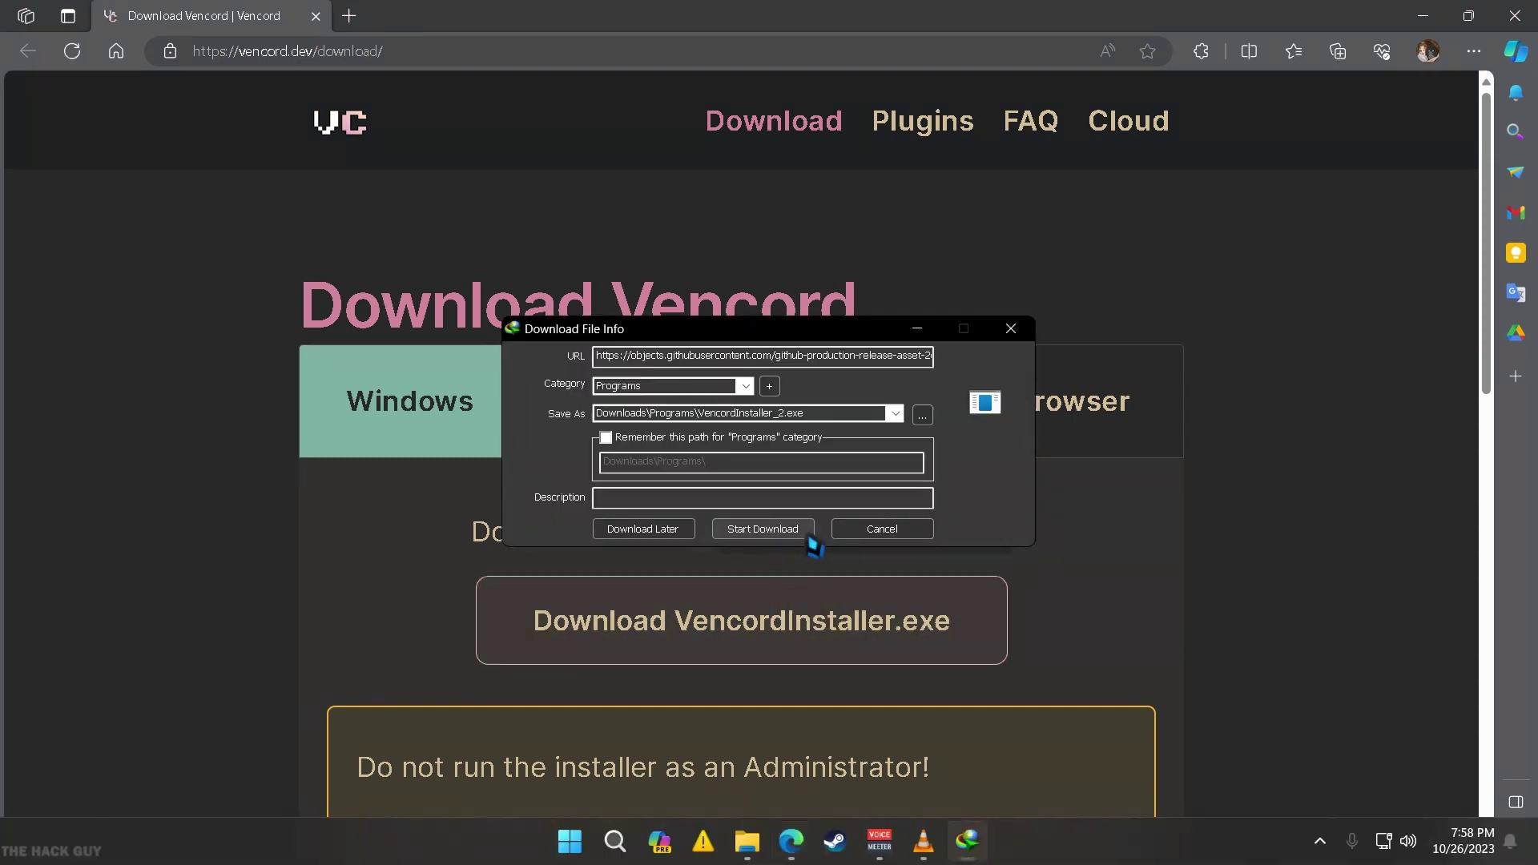
click(797, 530)
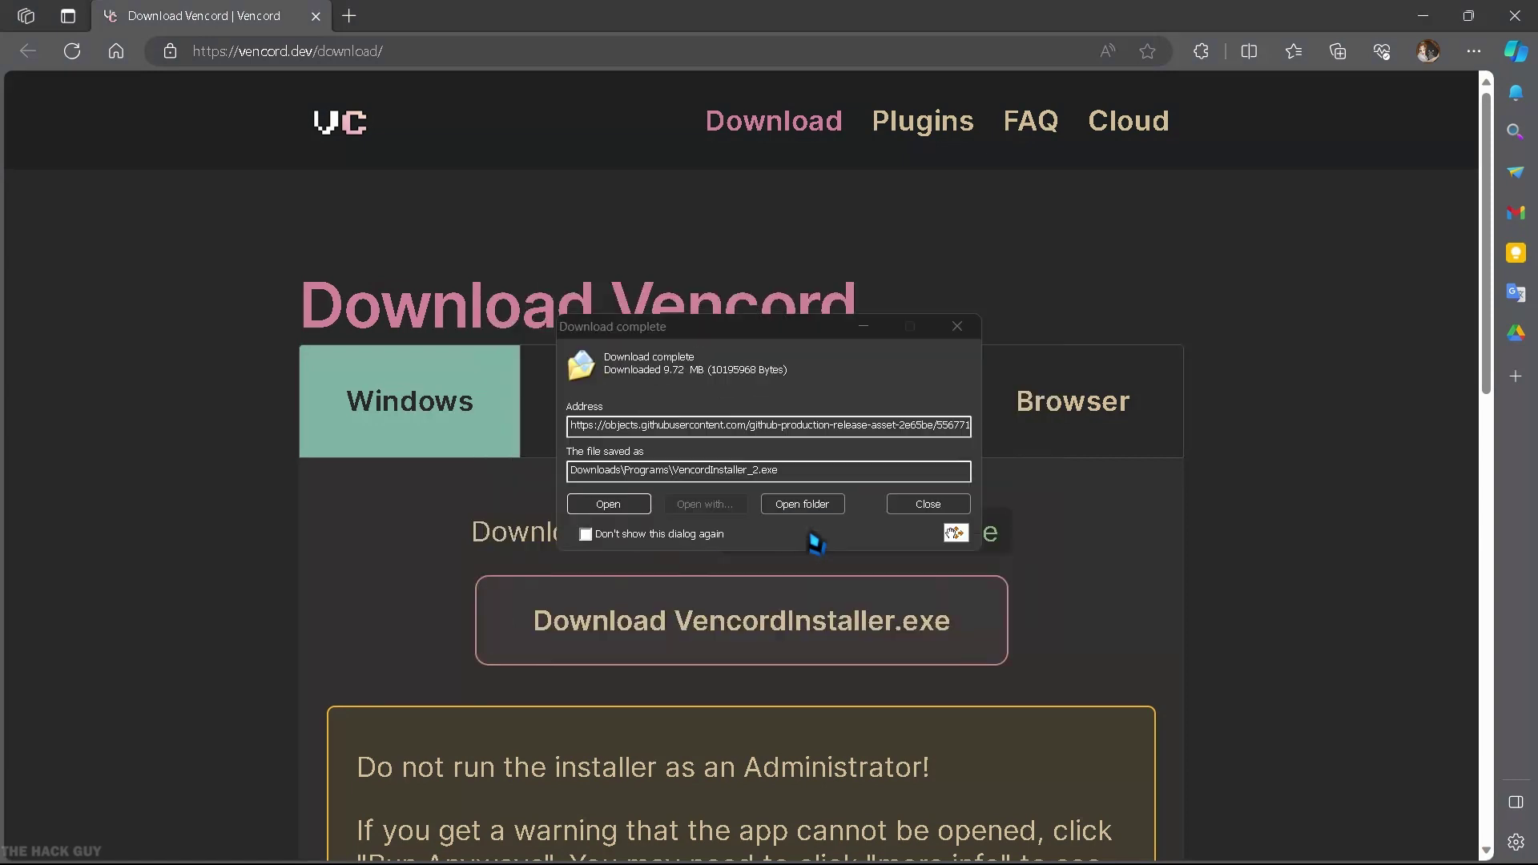
- Launch the downloaded Vencord installer from its folder and patch the Stable Discord install
click(817, 519)
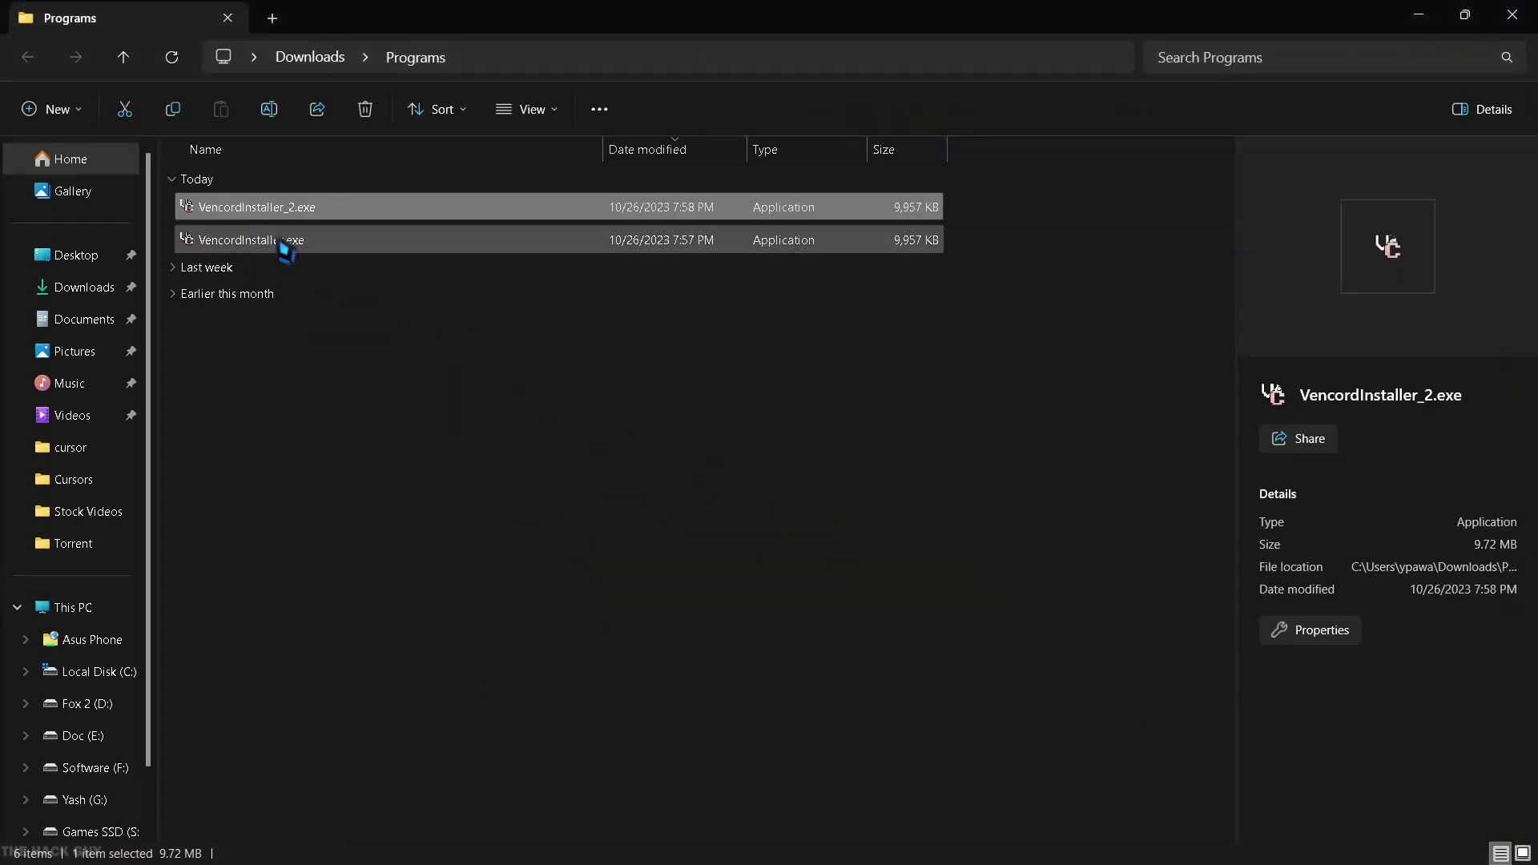
click(349, 455)
double_click(296, 246)
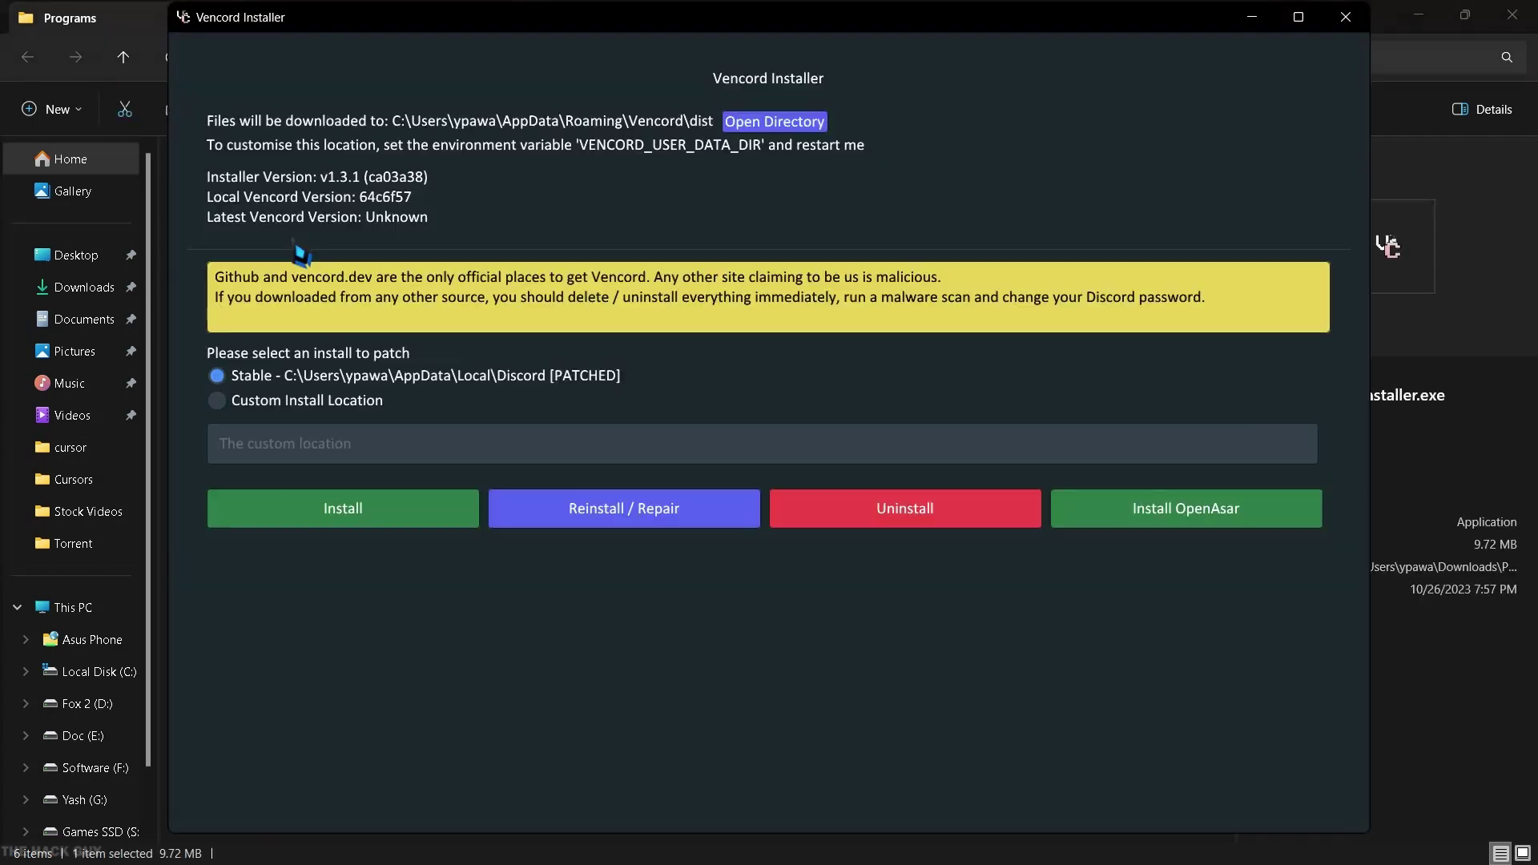
click(439, 522)
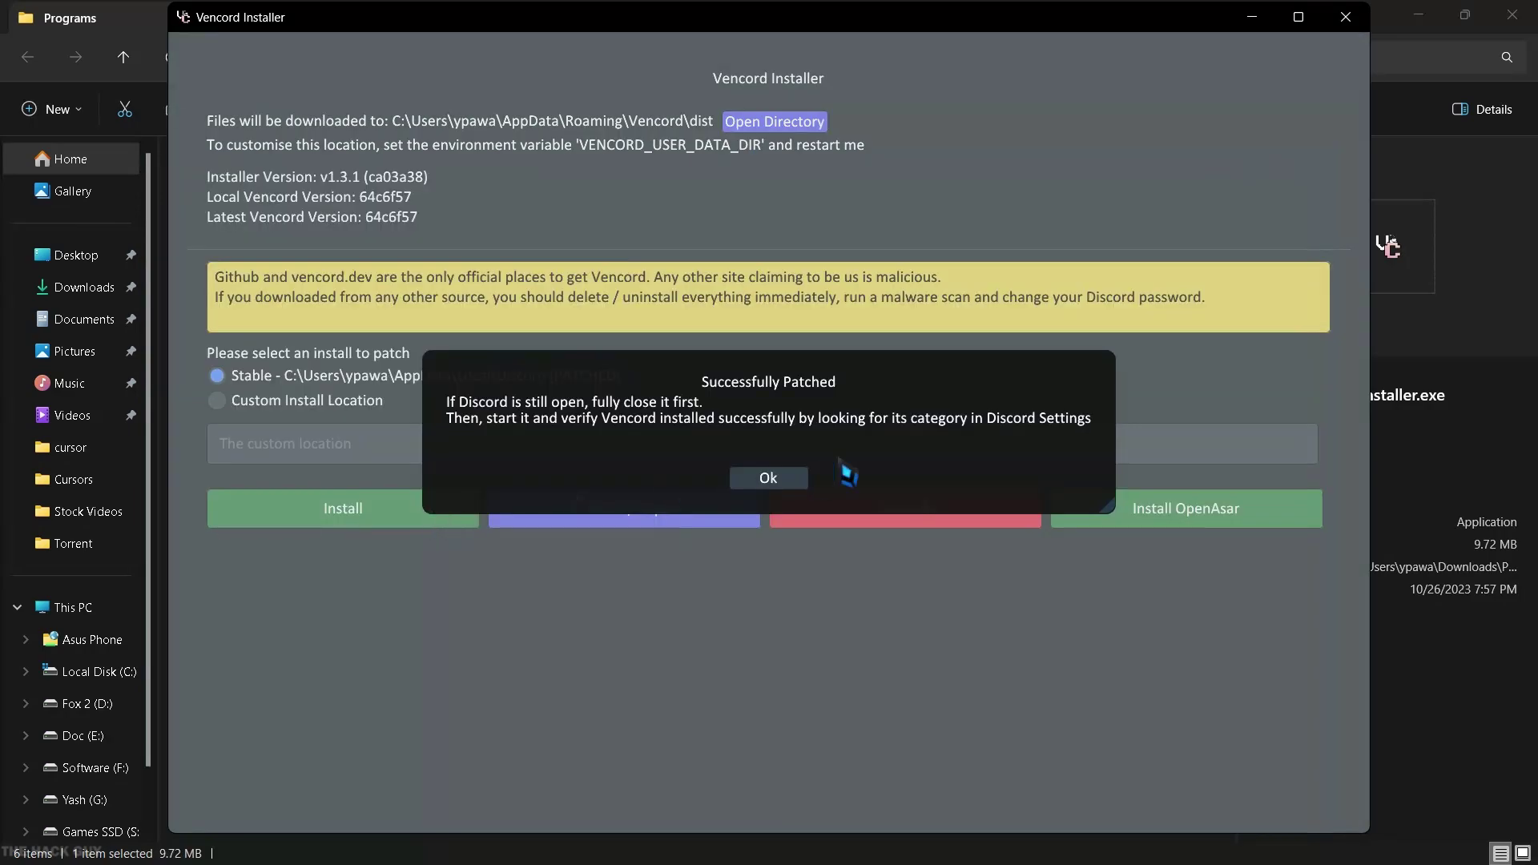
- Dismiss the patch confirmation and browse the Vencord Settings page down to its notification options
click(767, 477)
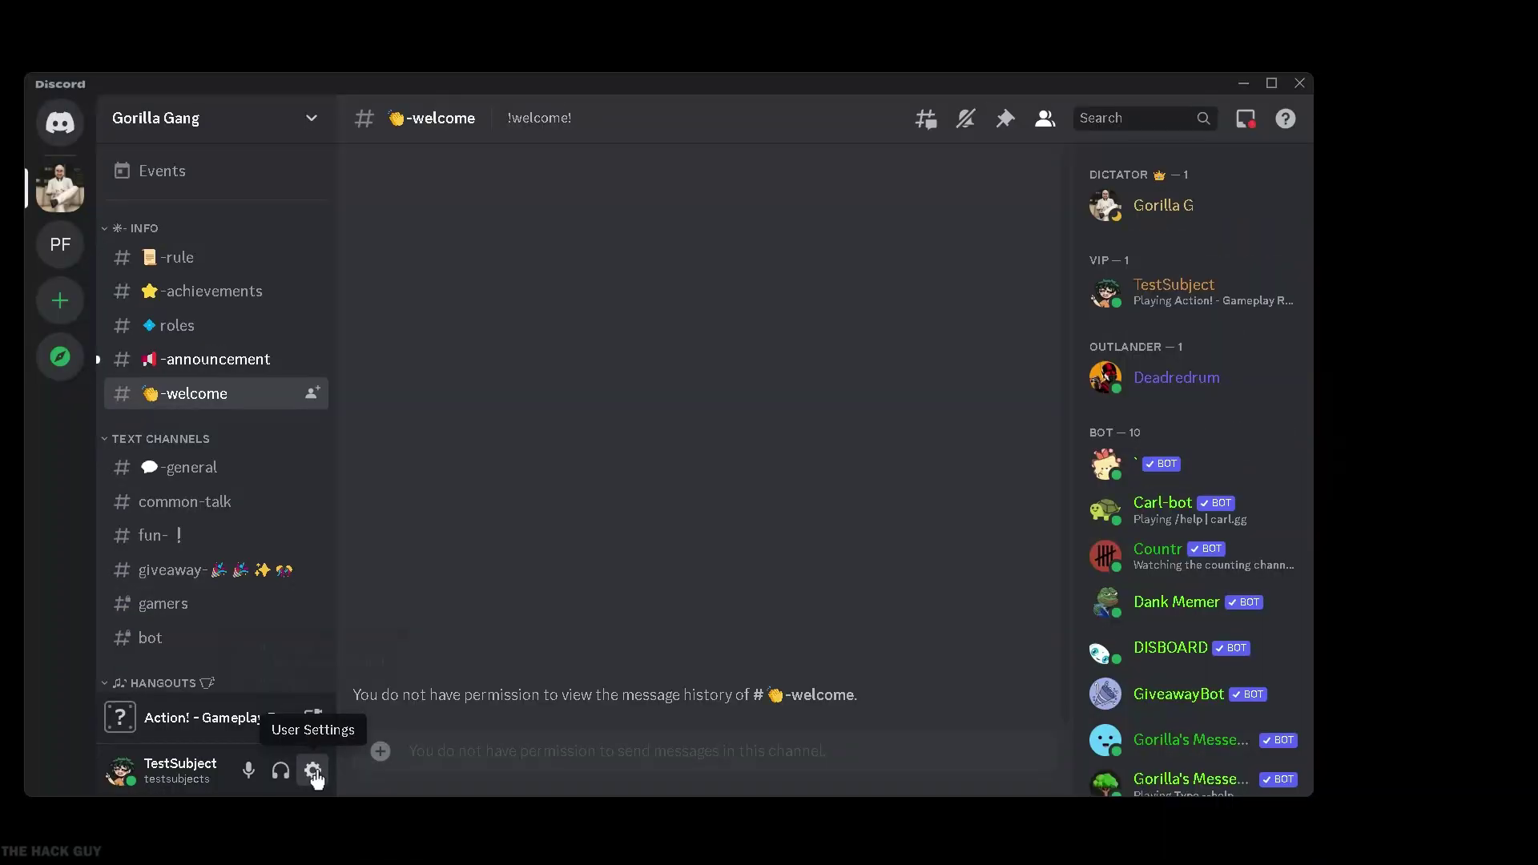
click(311, 770)
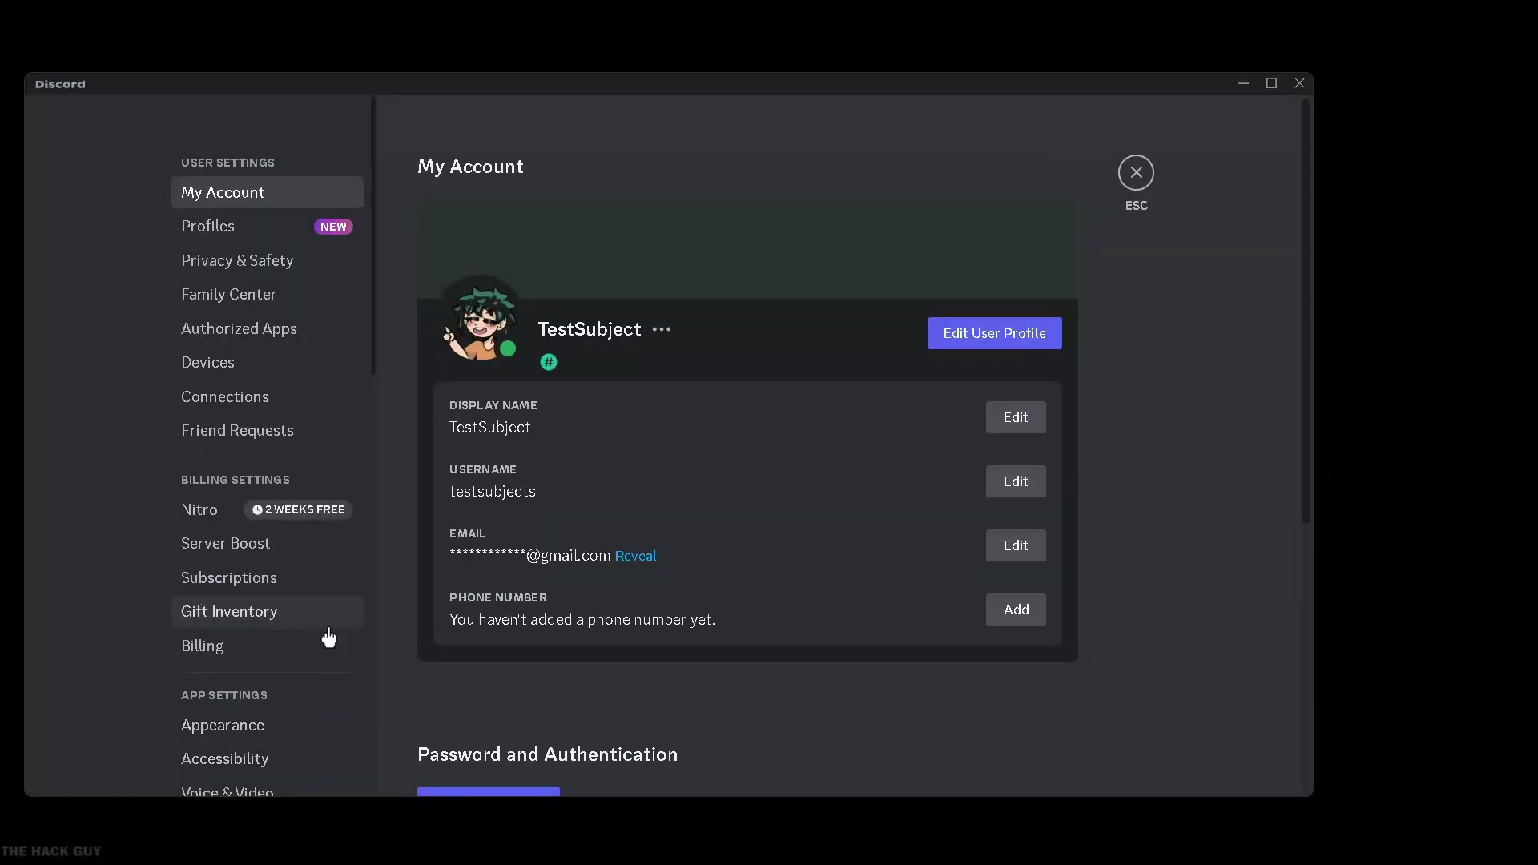
scroll(302, 600, down, 4)
scroll(272, 597, down, 3)
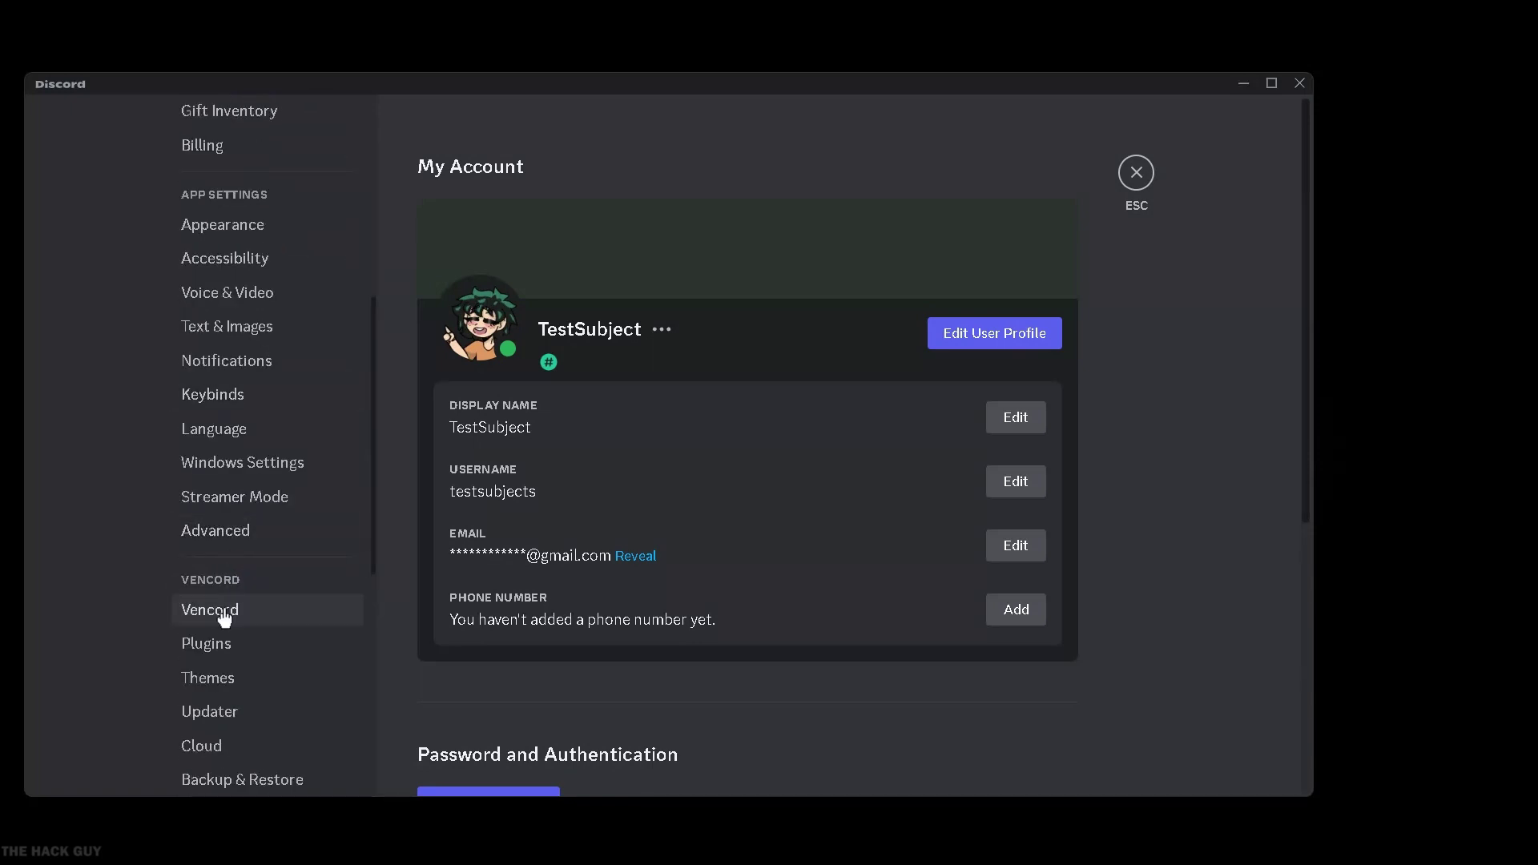
click(245, 624)
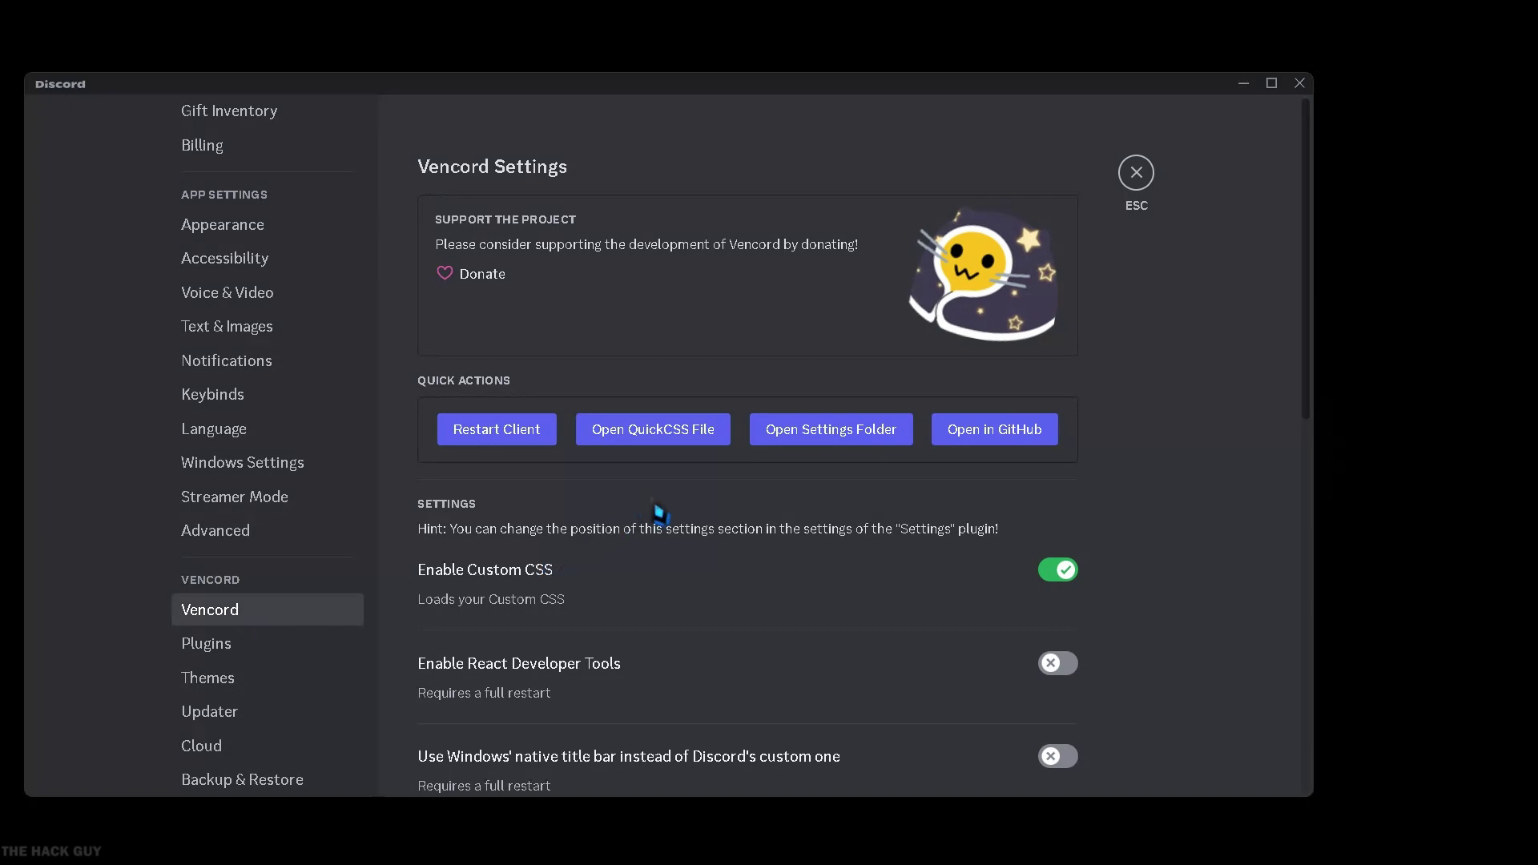
scroll(659, 511, down, 1)
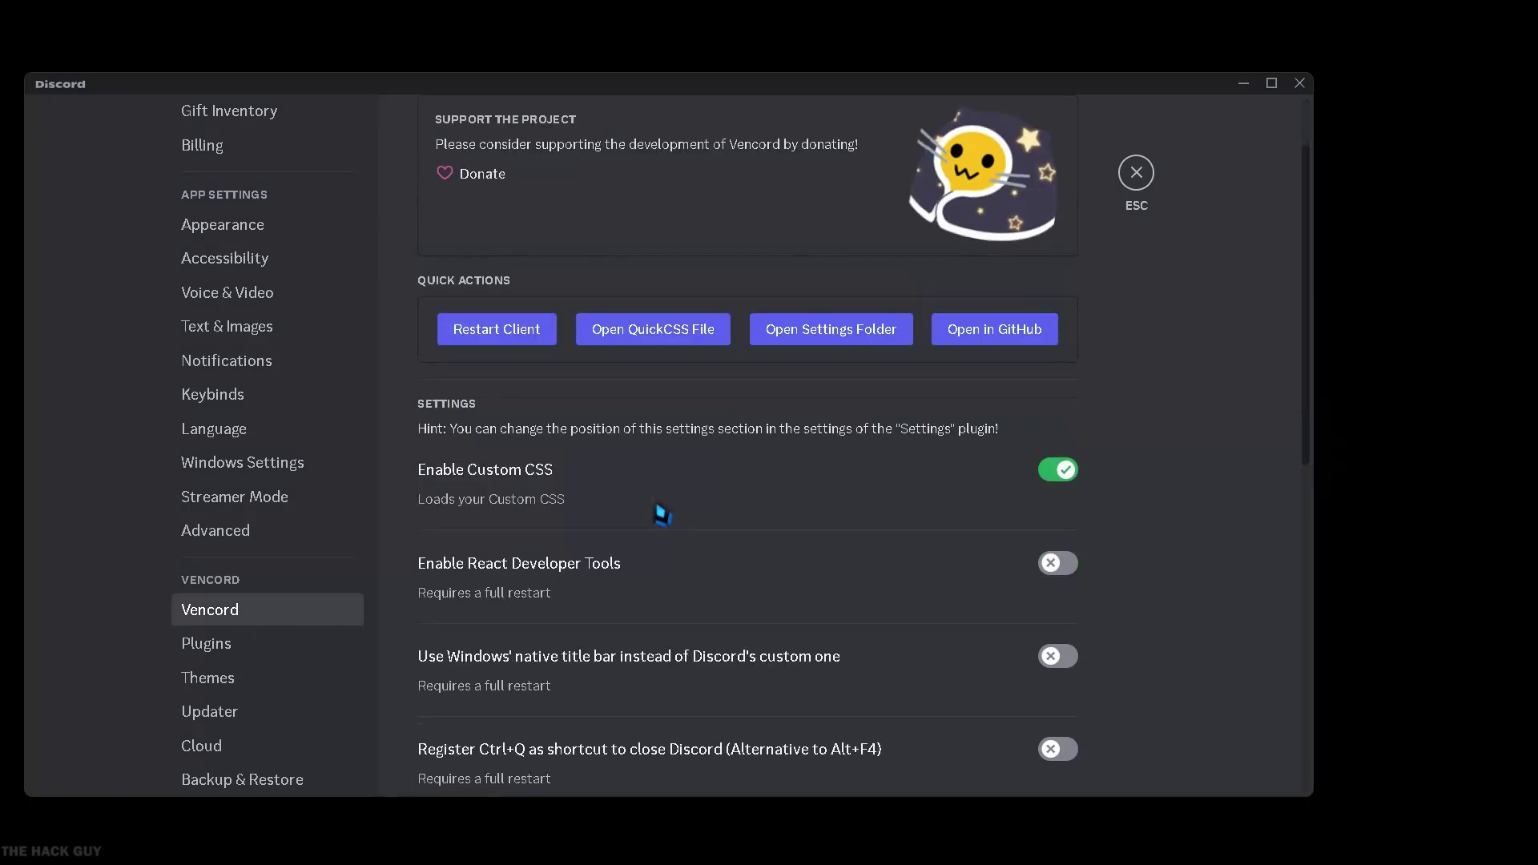
scroll(662, 513, down, 7)
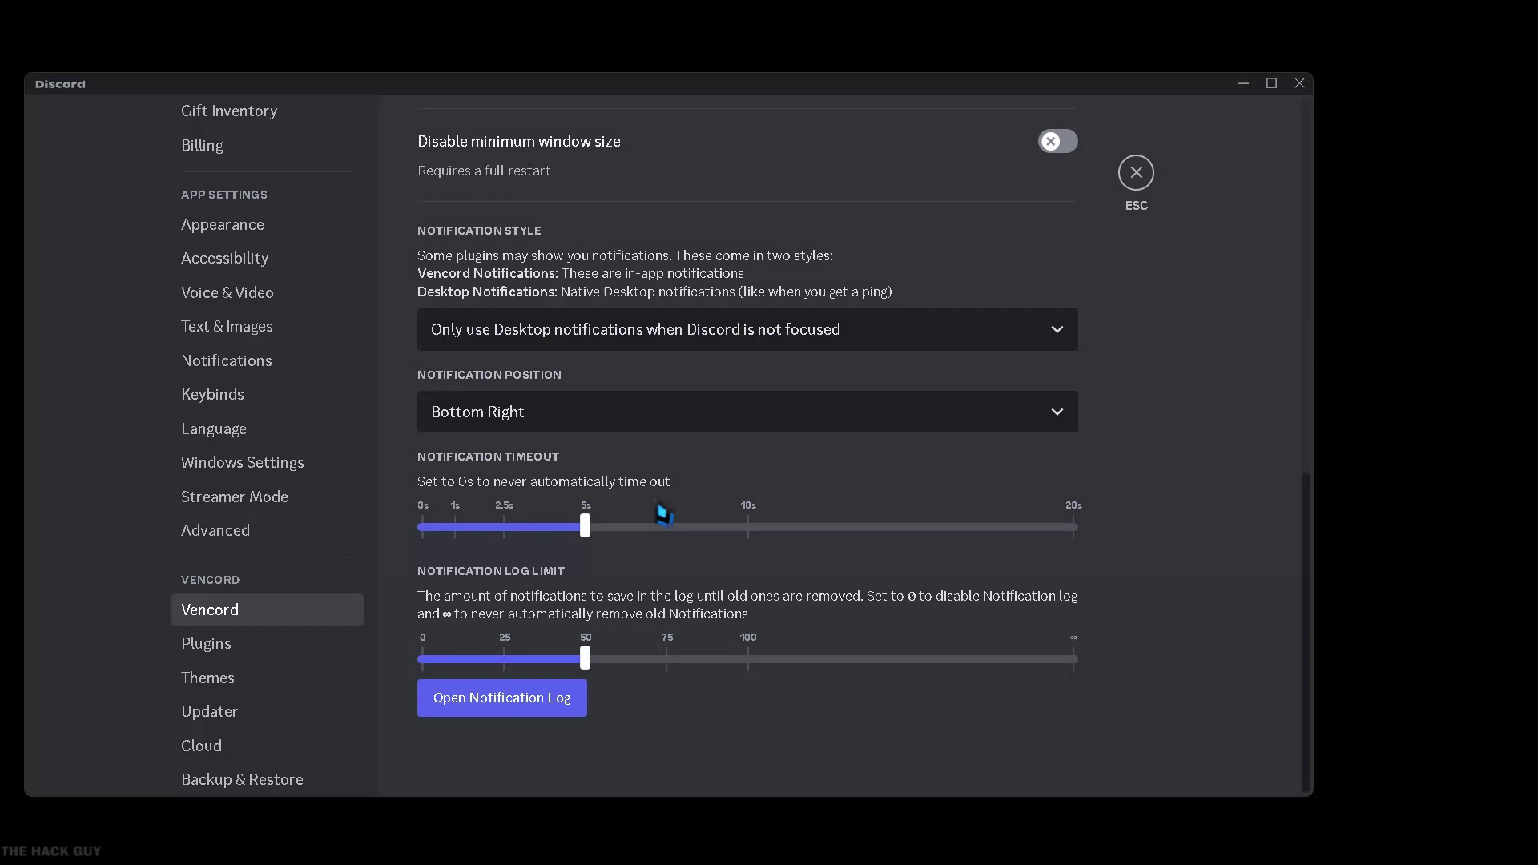
- Filter the Vencord plugin list by 'Fake' and enable FakeNitro
click(224, 651)
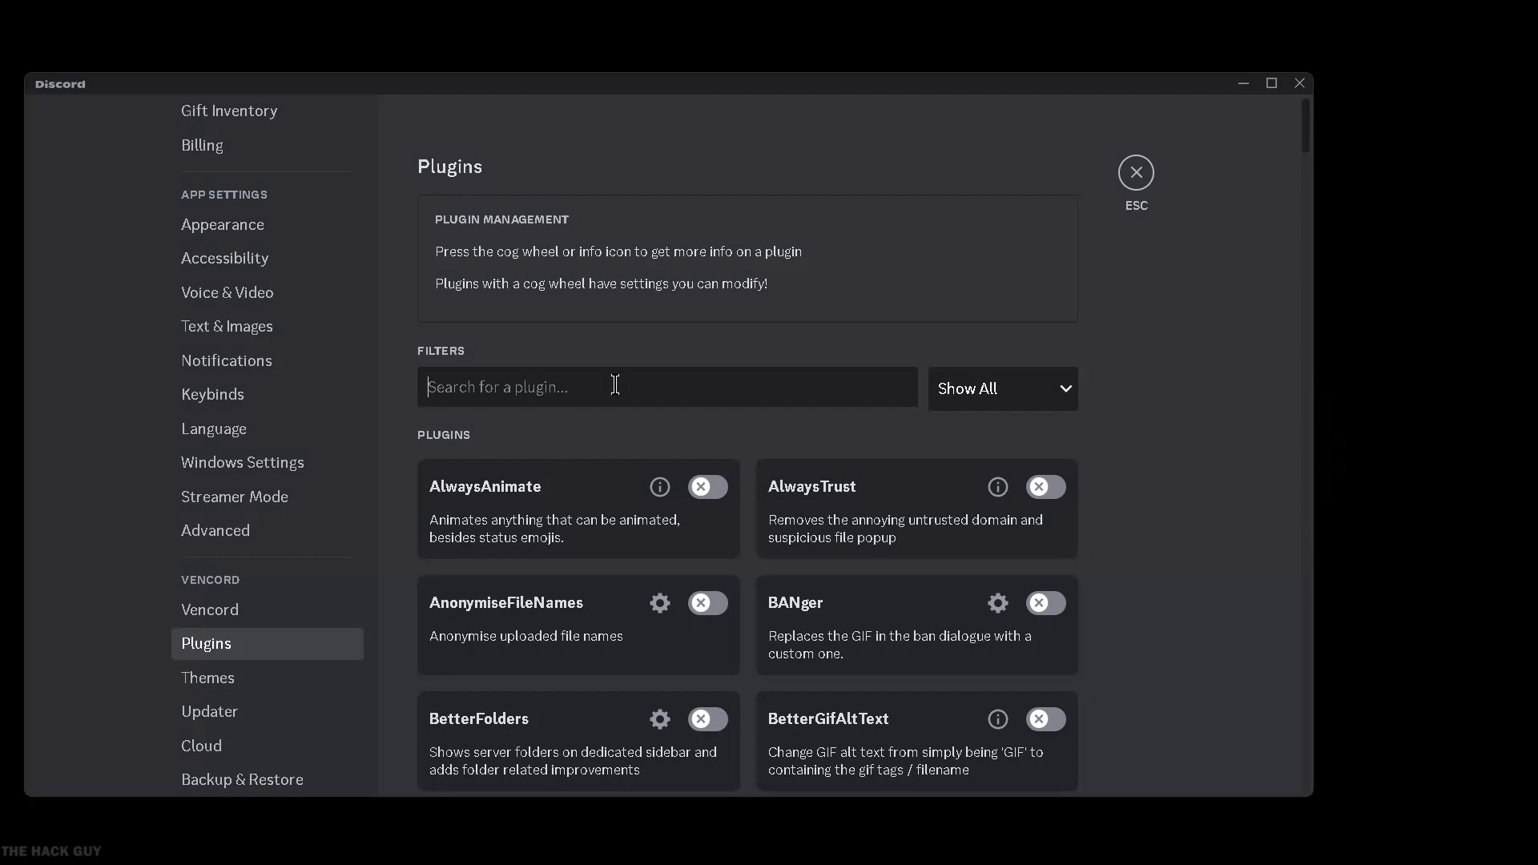
text(Fake)
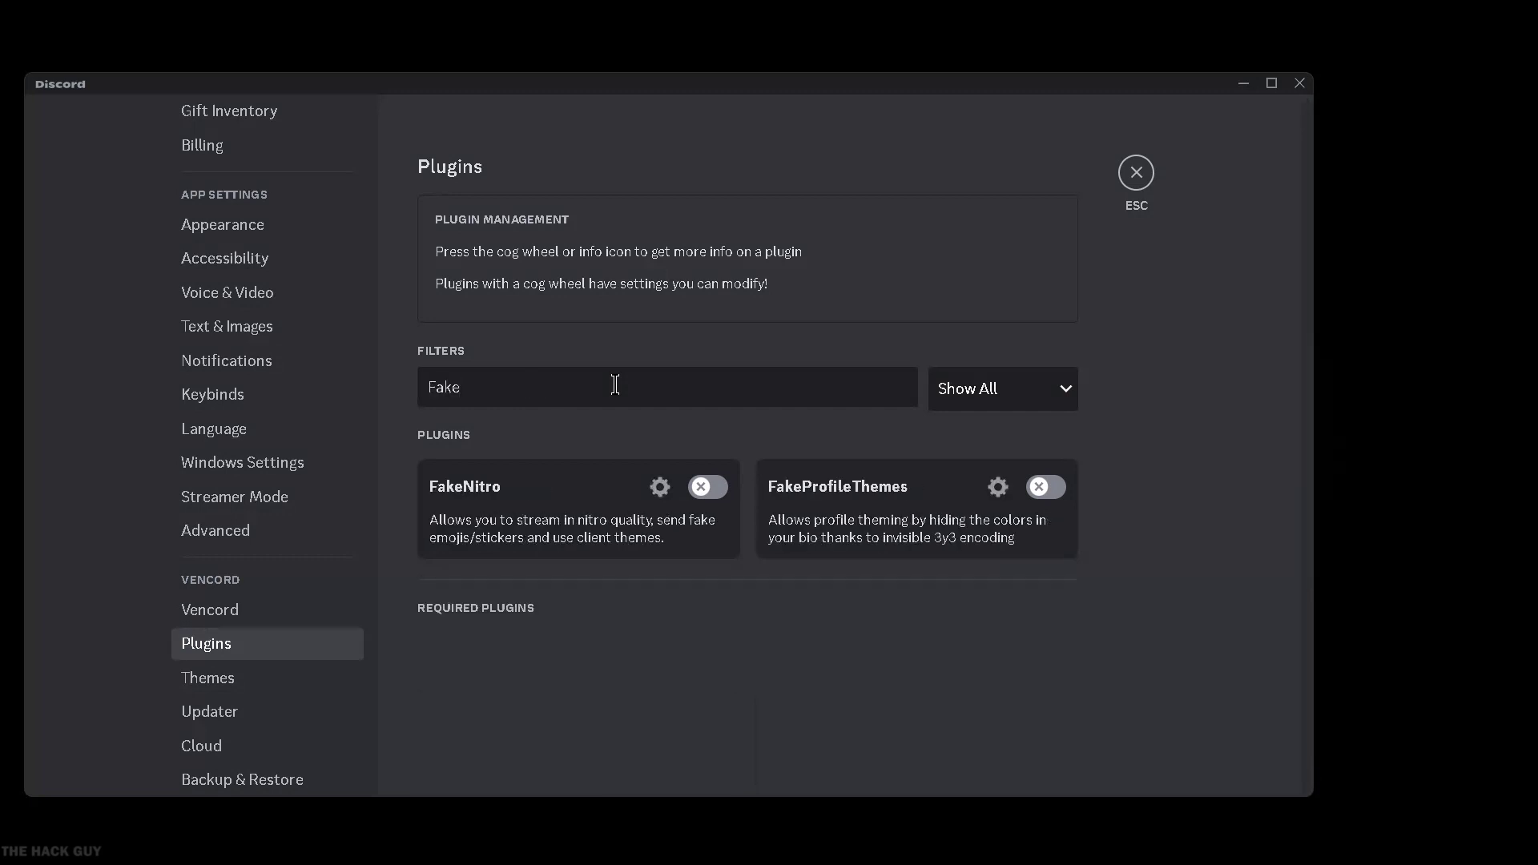
click(712, 489)
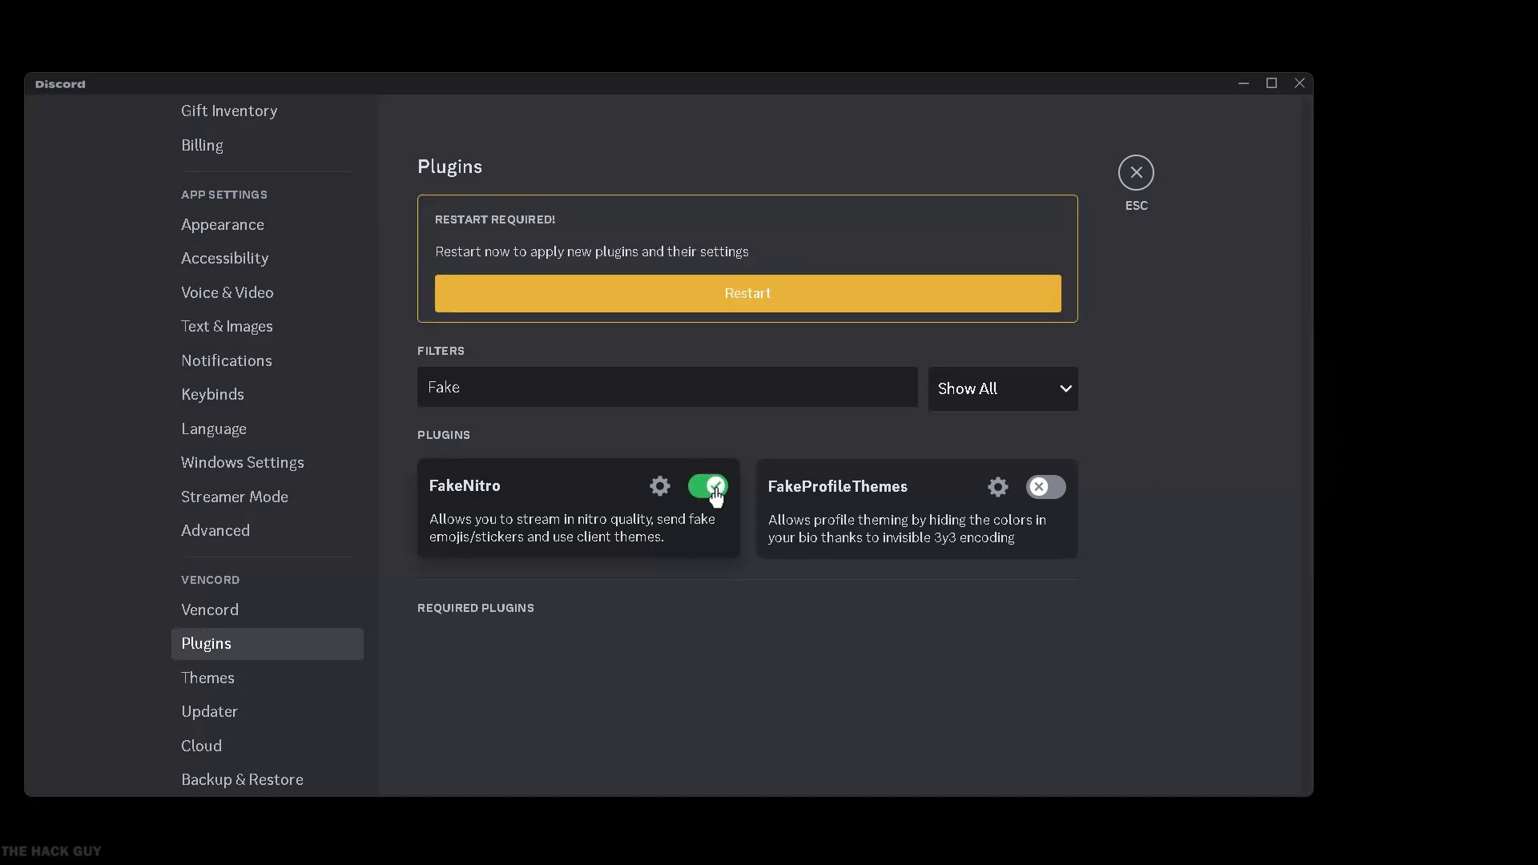
- Restart Discord, then send the hooded-figure custom emoji in testing-room
click(753, 310)
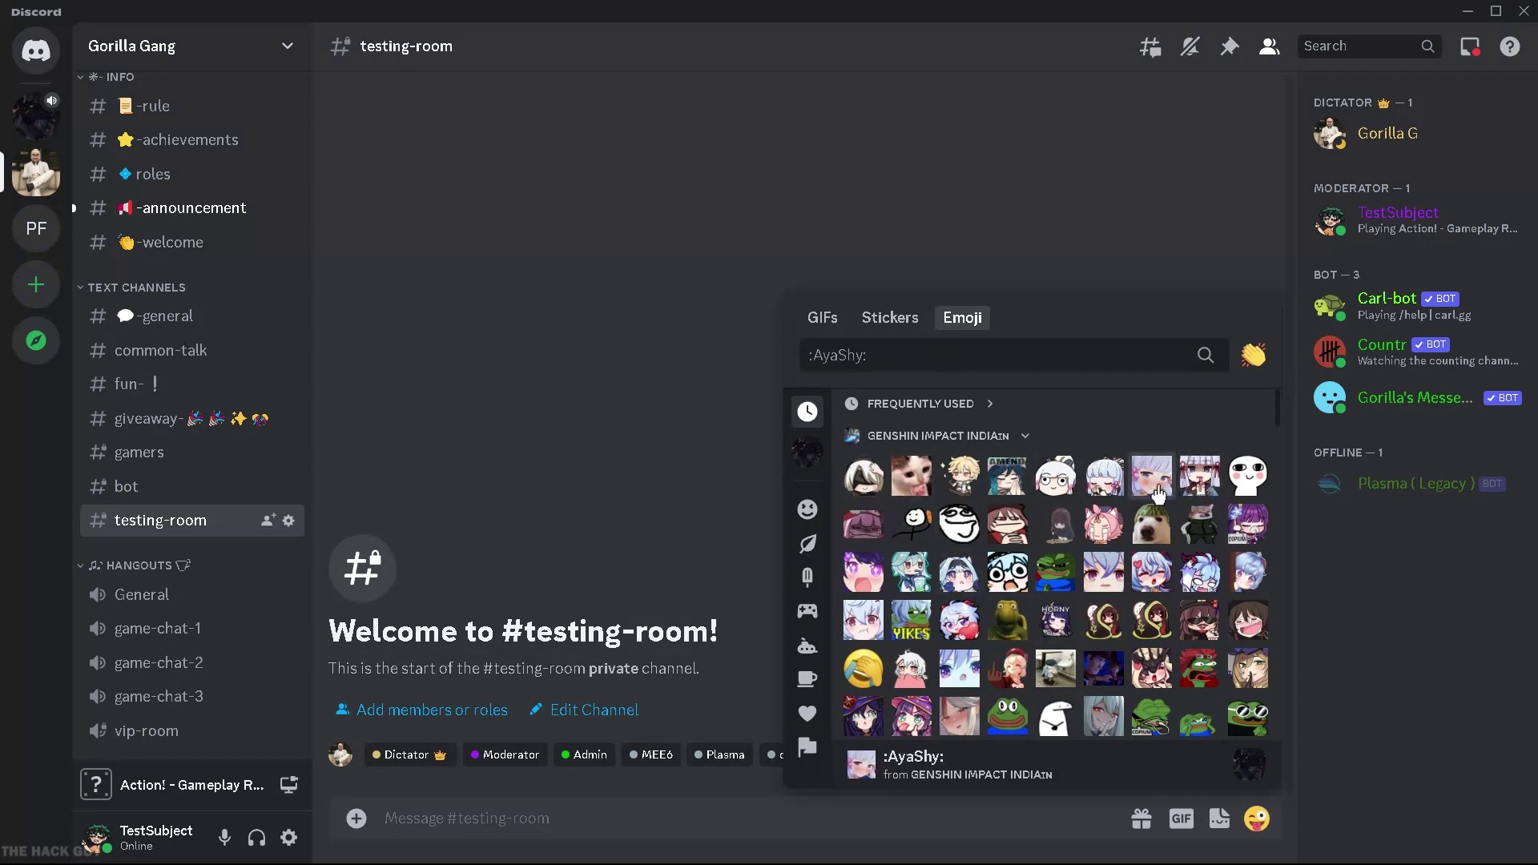
click(1072, 541)
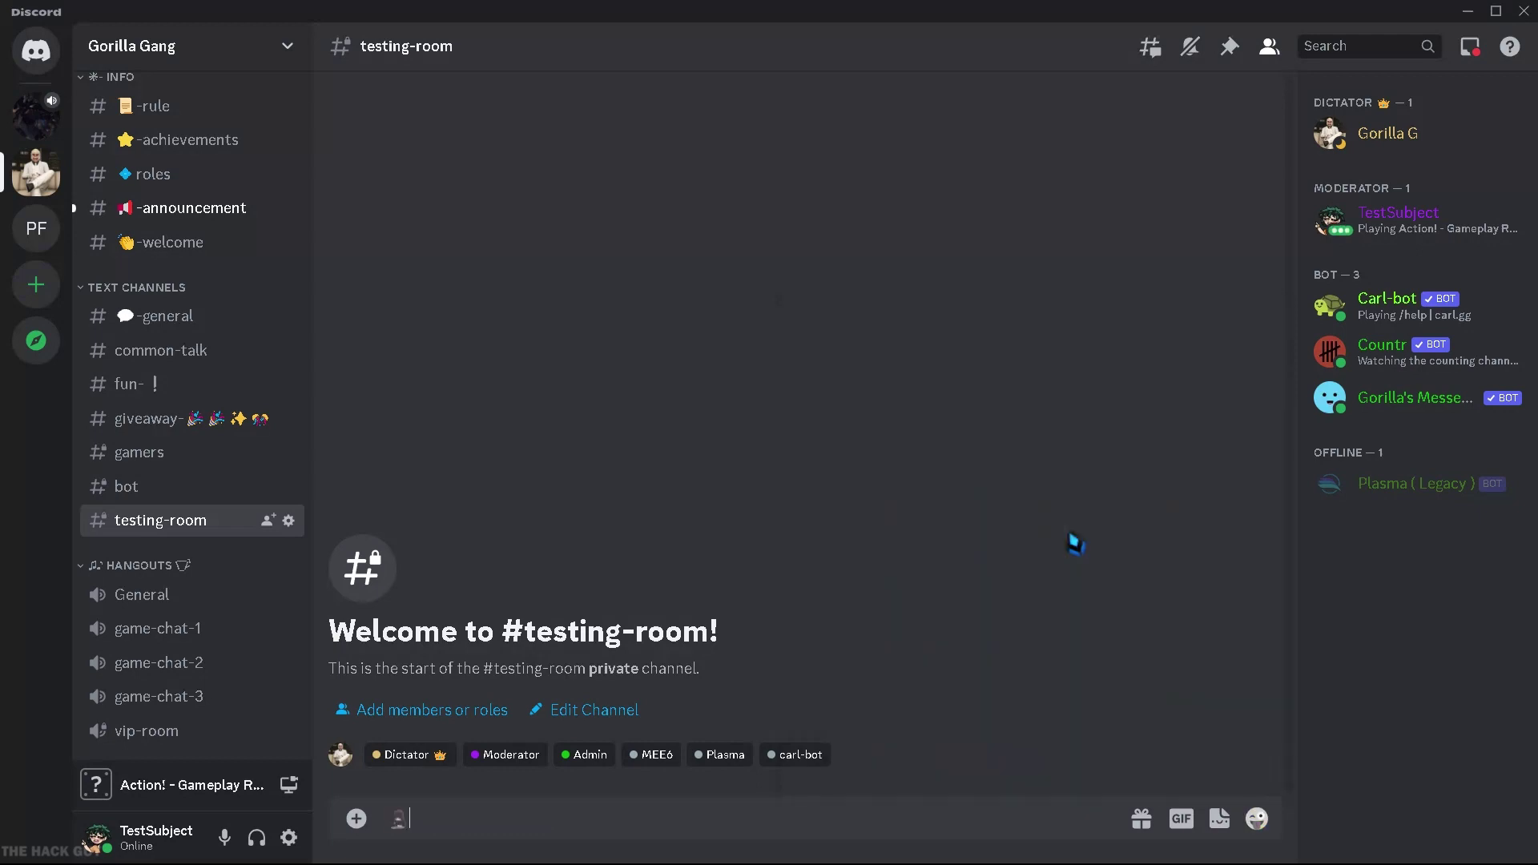
key(Return)
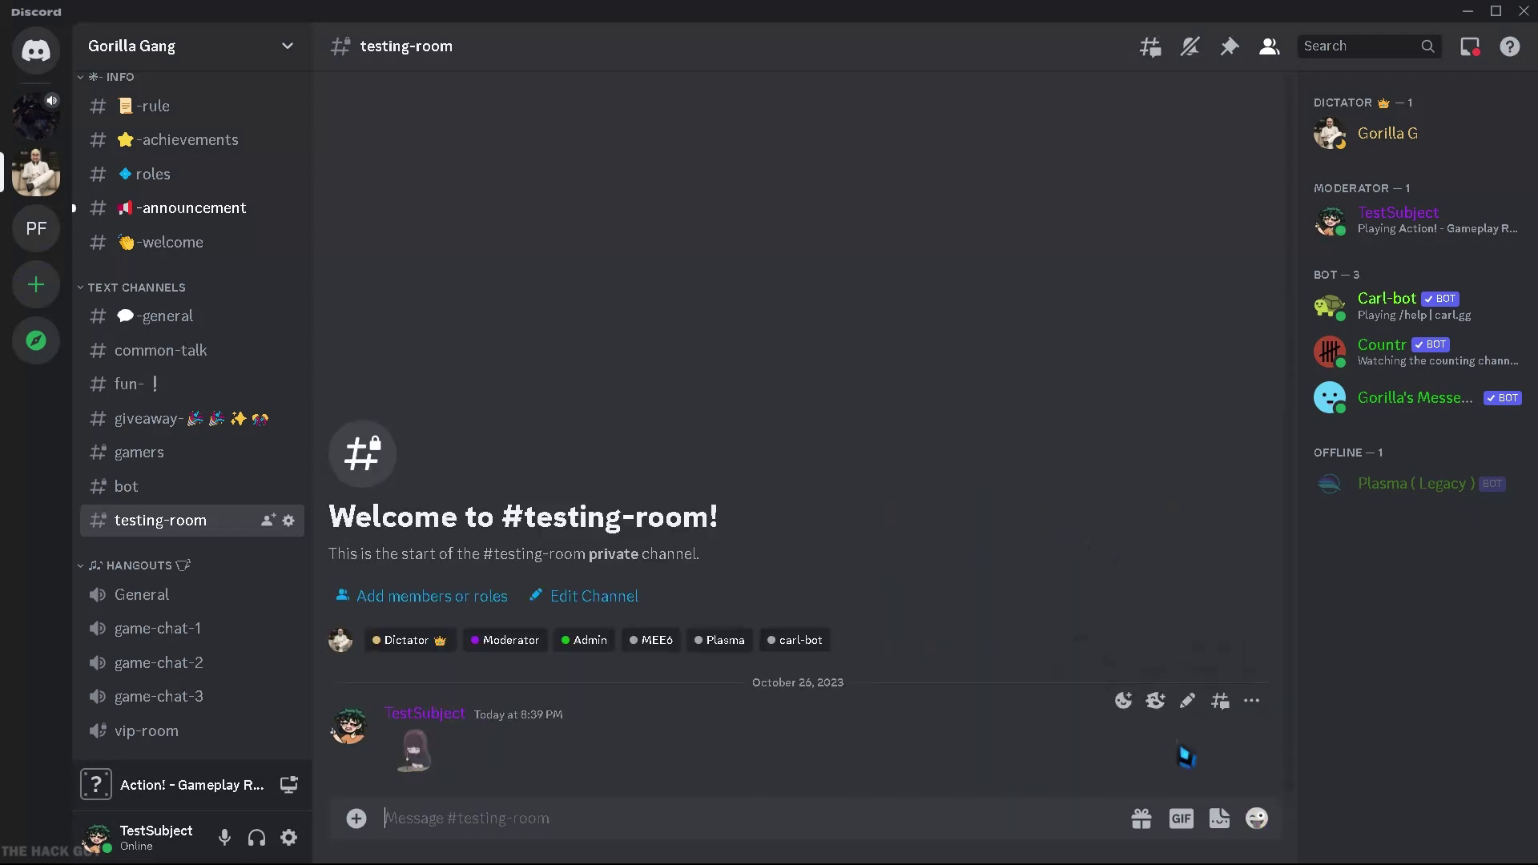
- Apply the Crimson Moon colour theme and the black in-app icon in Appearance settings
click(289, 838)
click(403, 654)
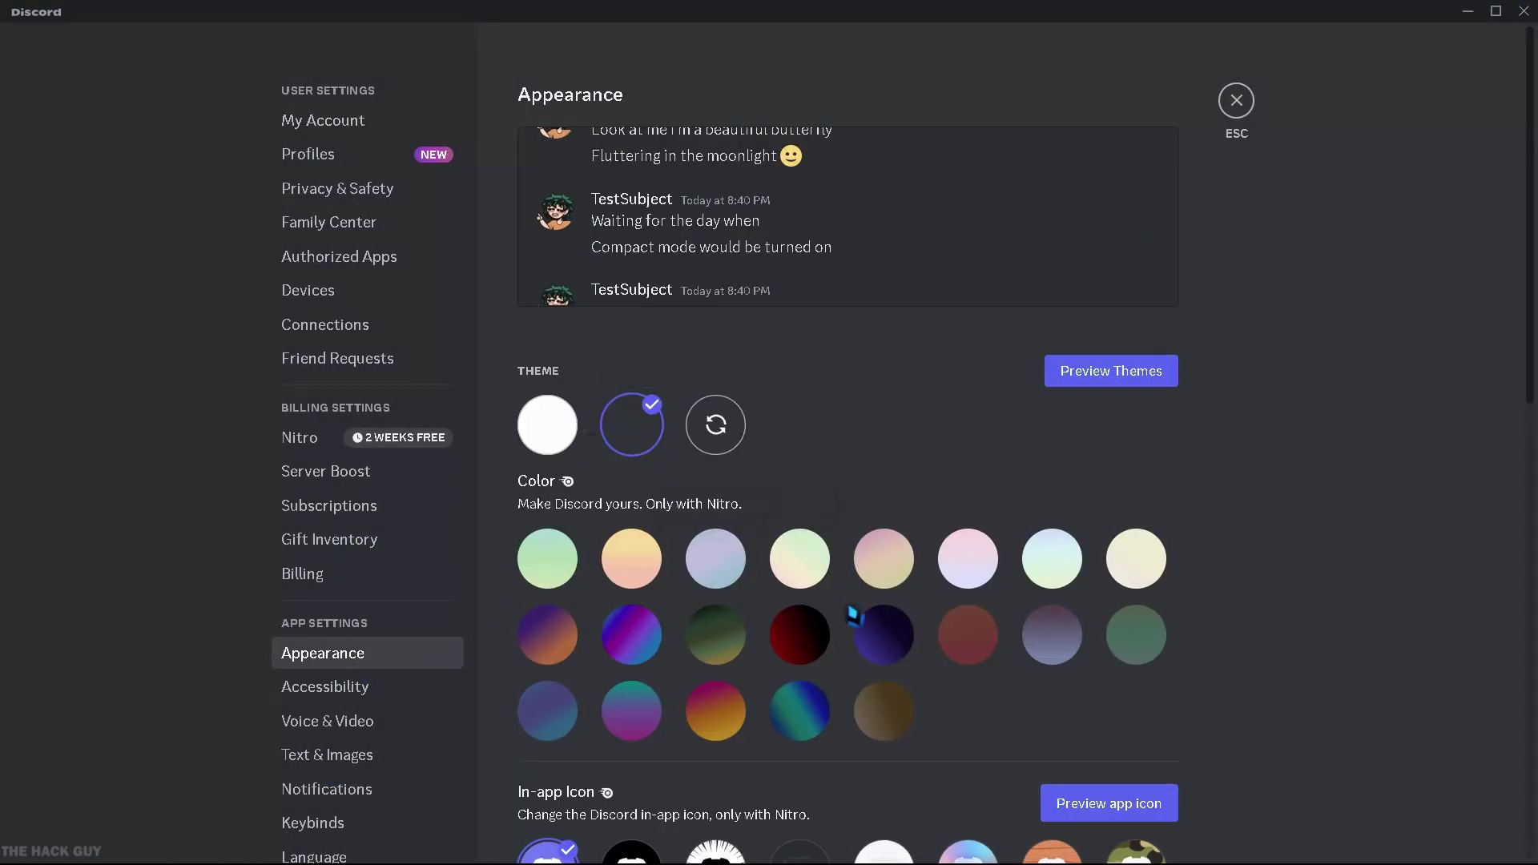
click(824, 650)
scroll(825, 653, down, 1)
click(631, 766)
scroll(825, 715, down, 5)
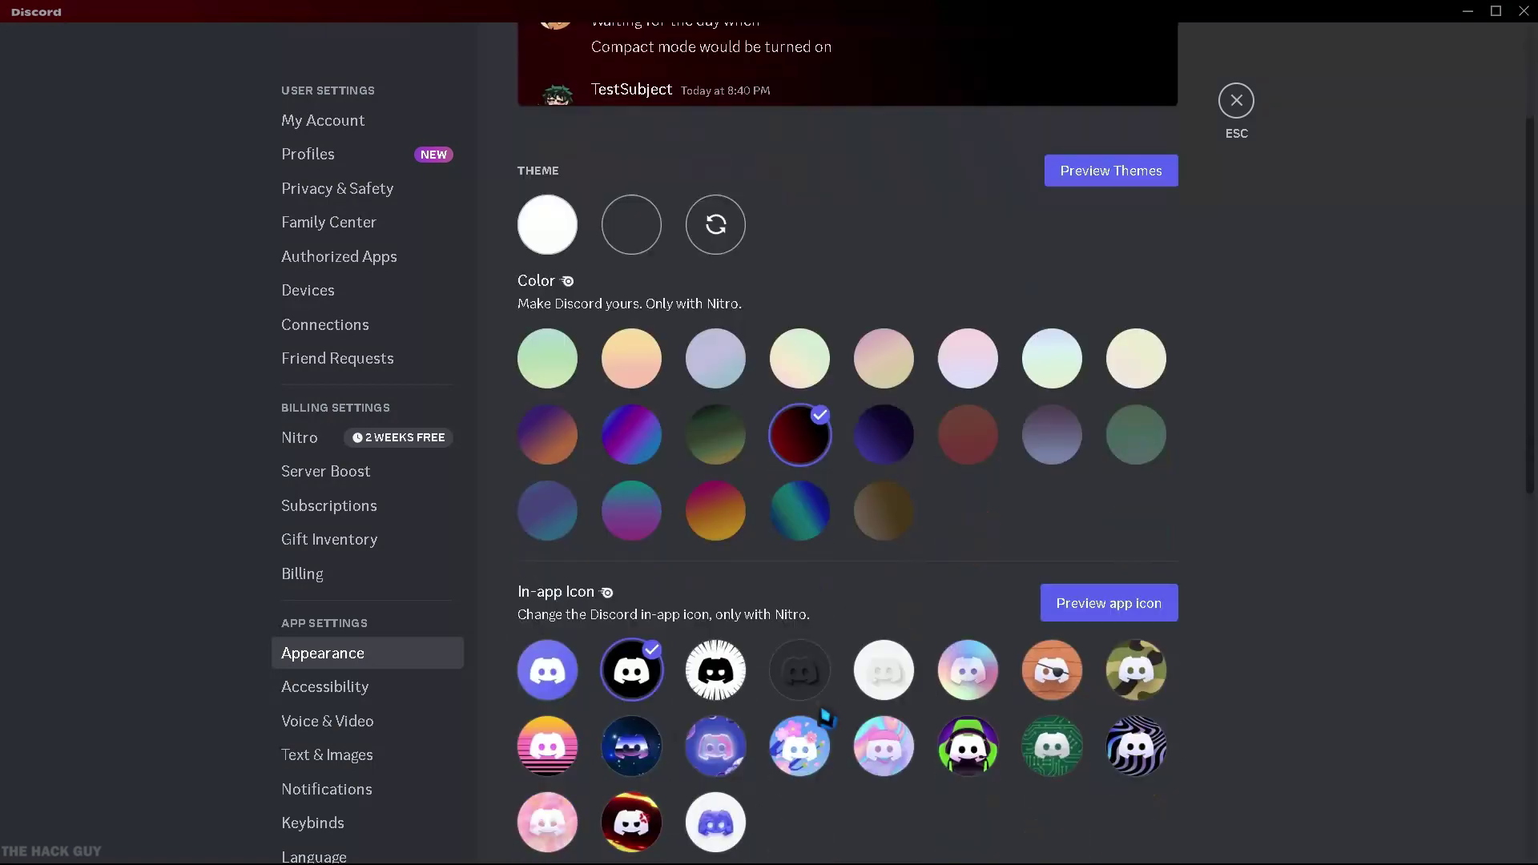
scroll(825, 715, down, 5)
scroll(824, 715, up, 12)
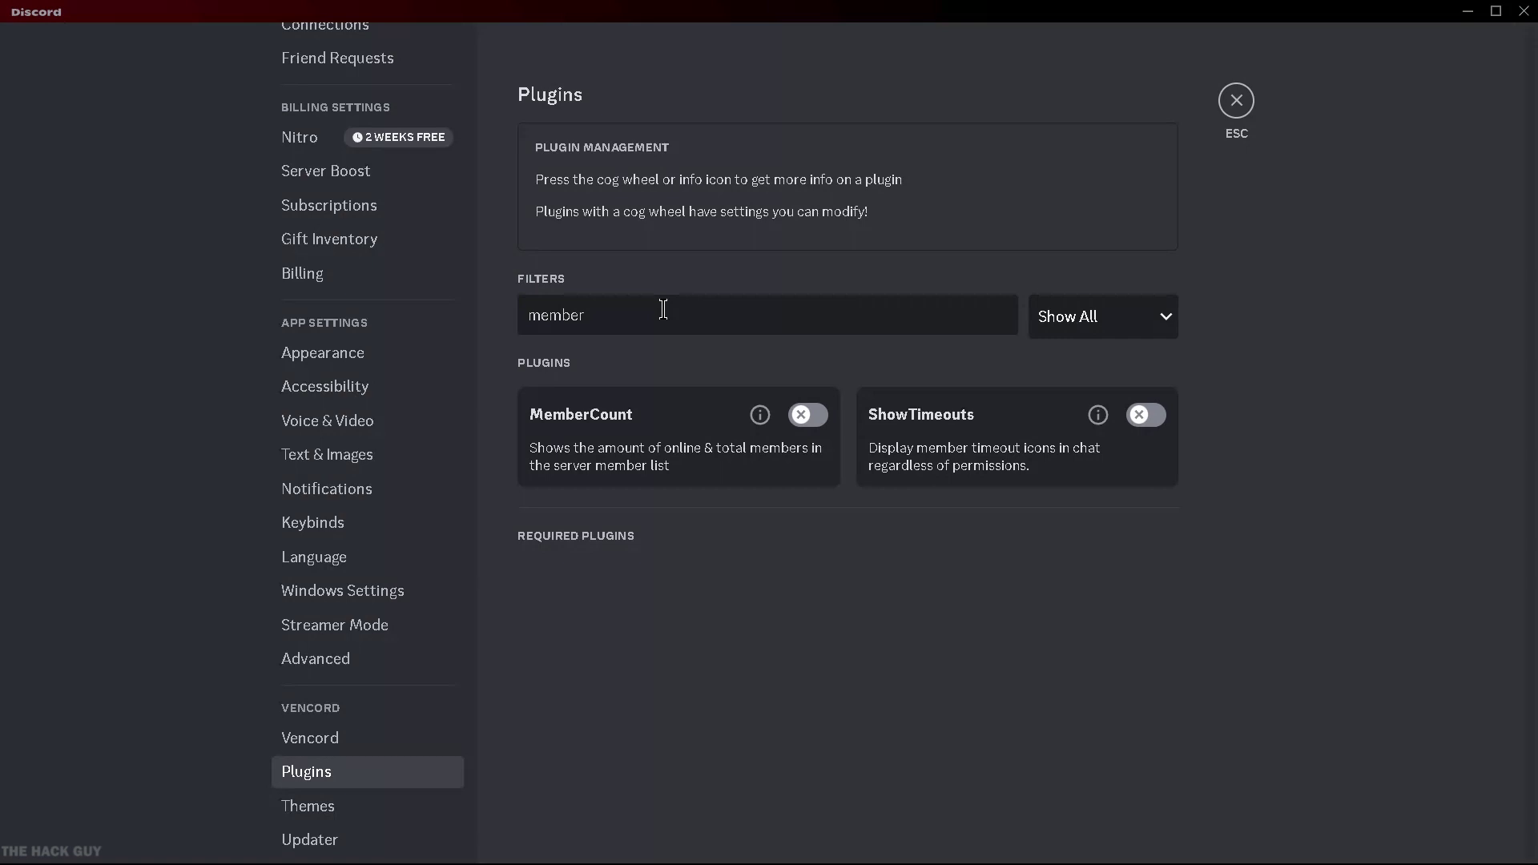
- Enable MemberCount and restart, then enable the BetterFolders plugin
click(820, 419)
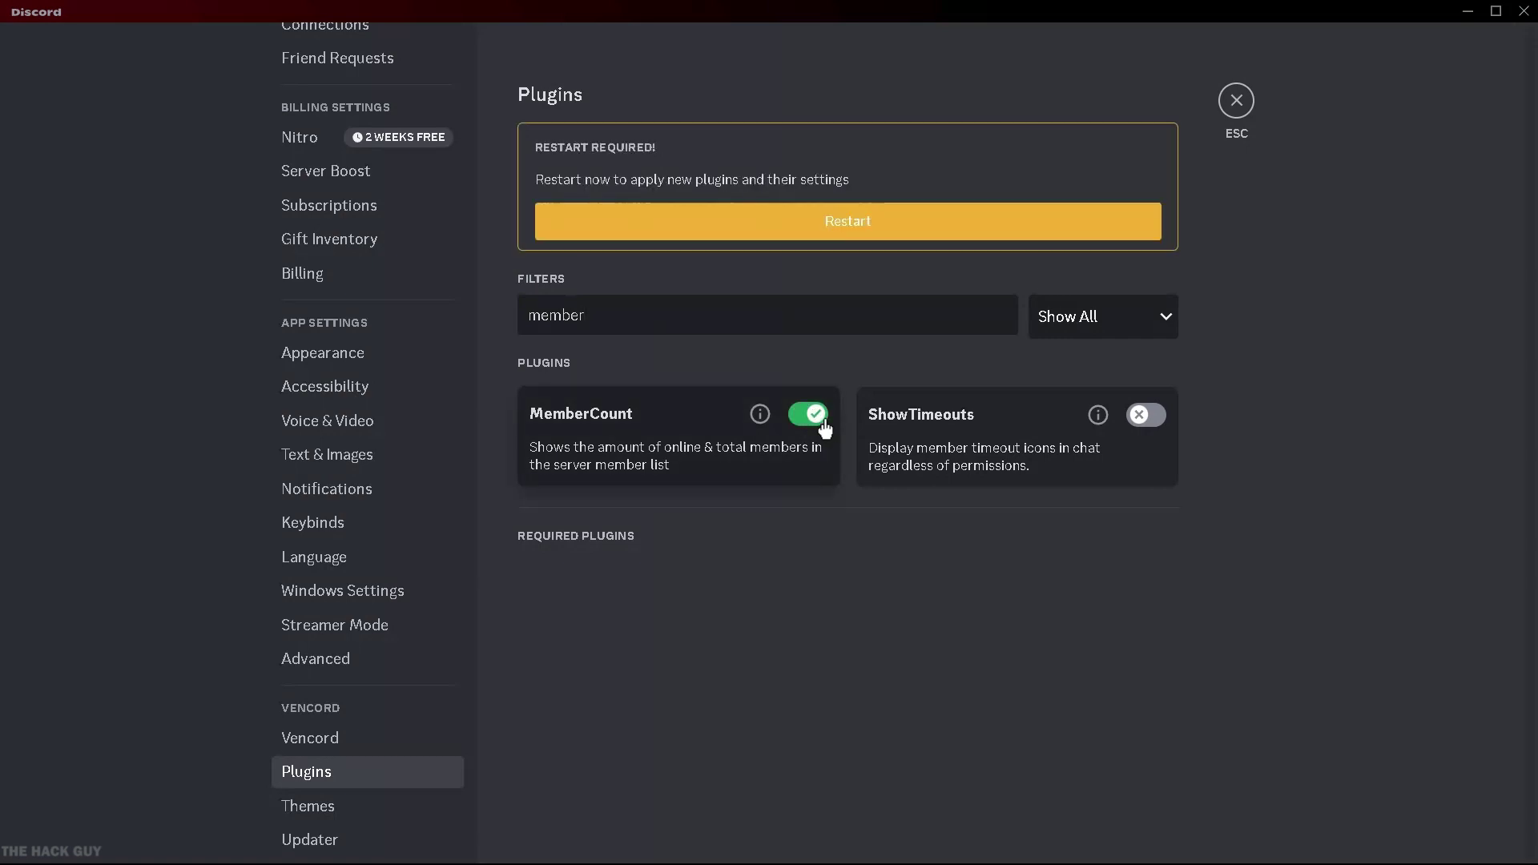
click(841, 233)
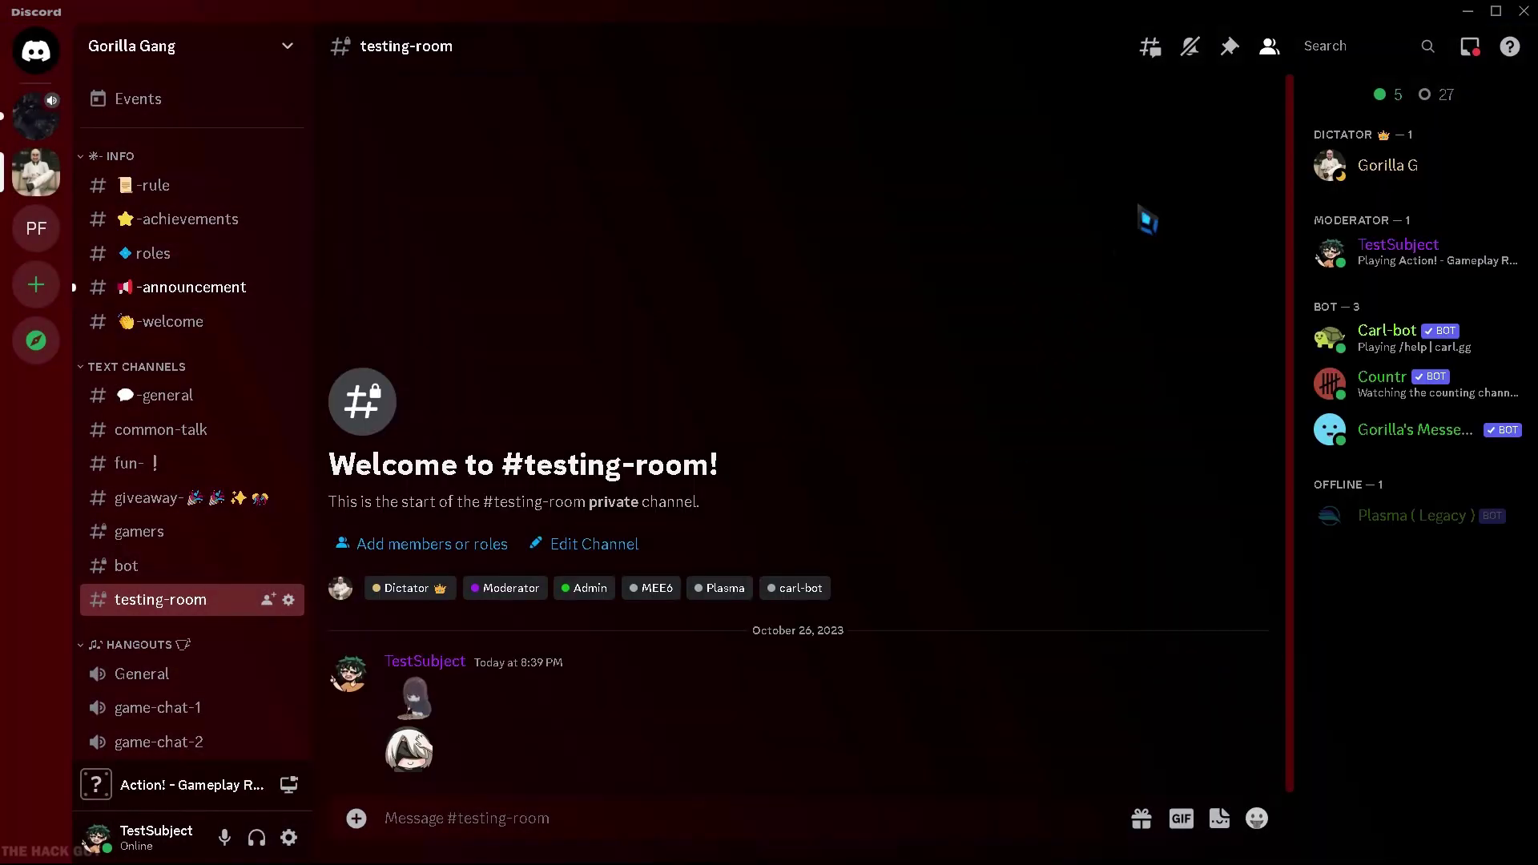
mouse_move(1407, 104)
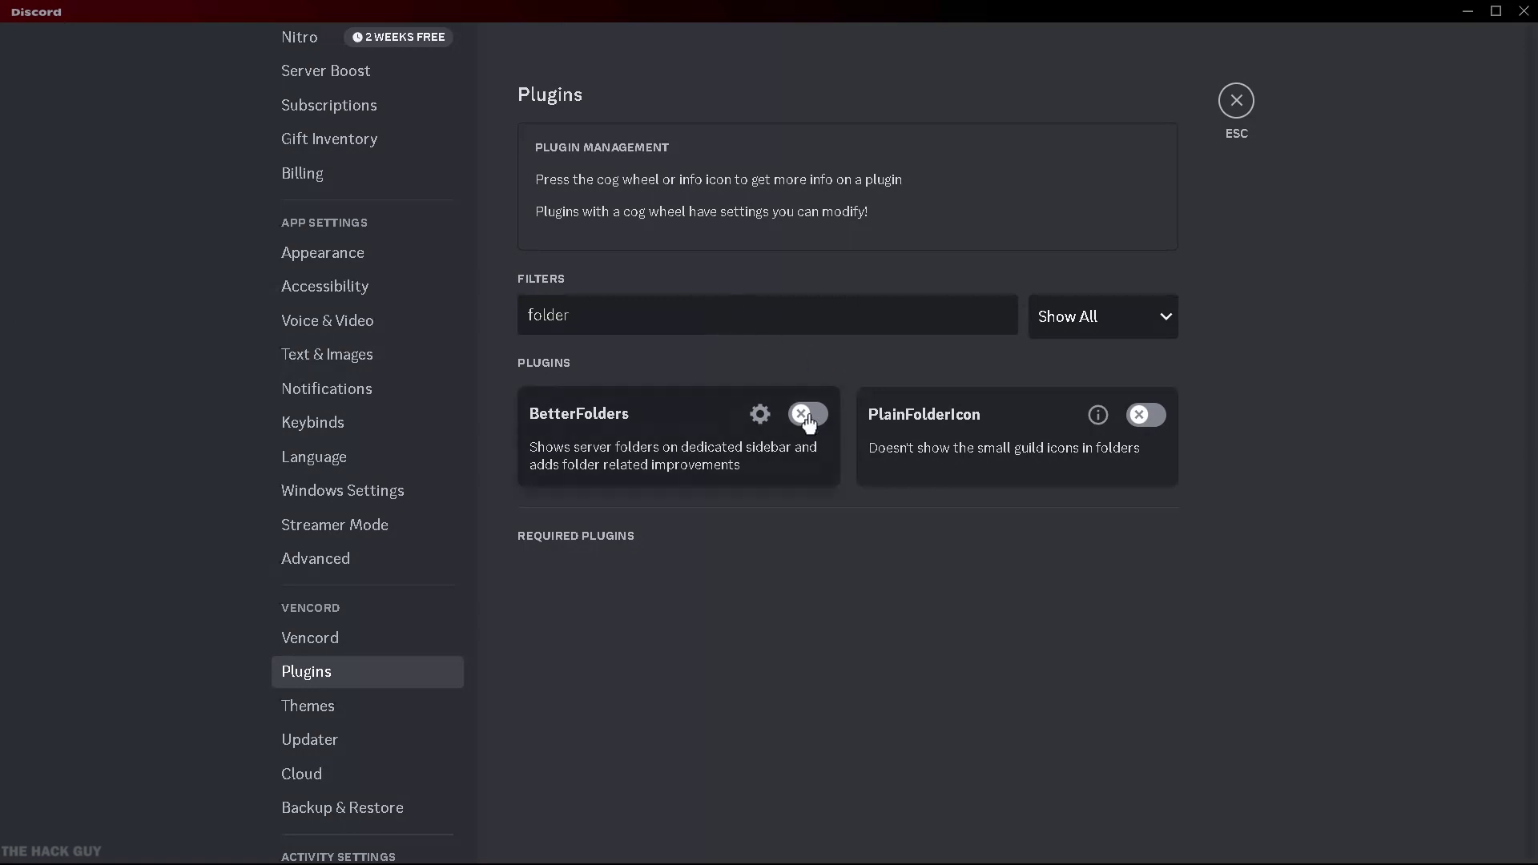
click(808, 414)
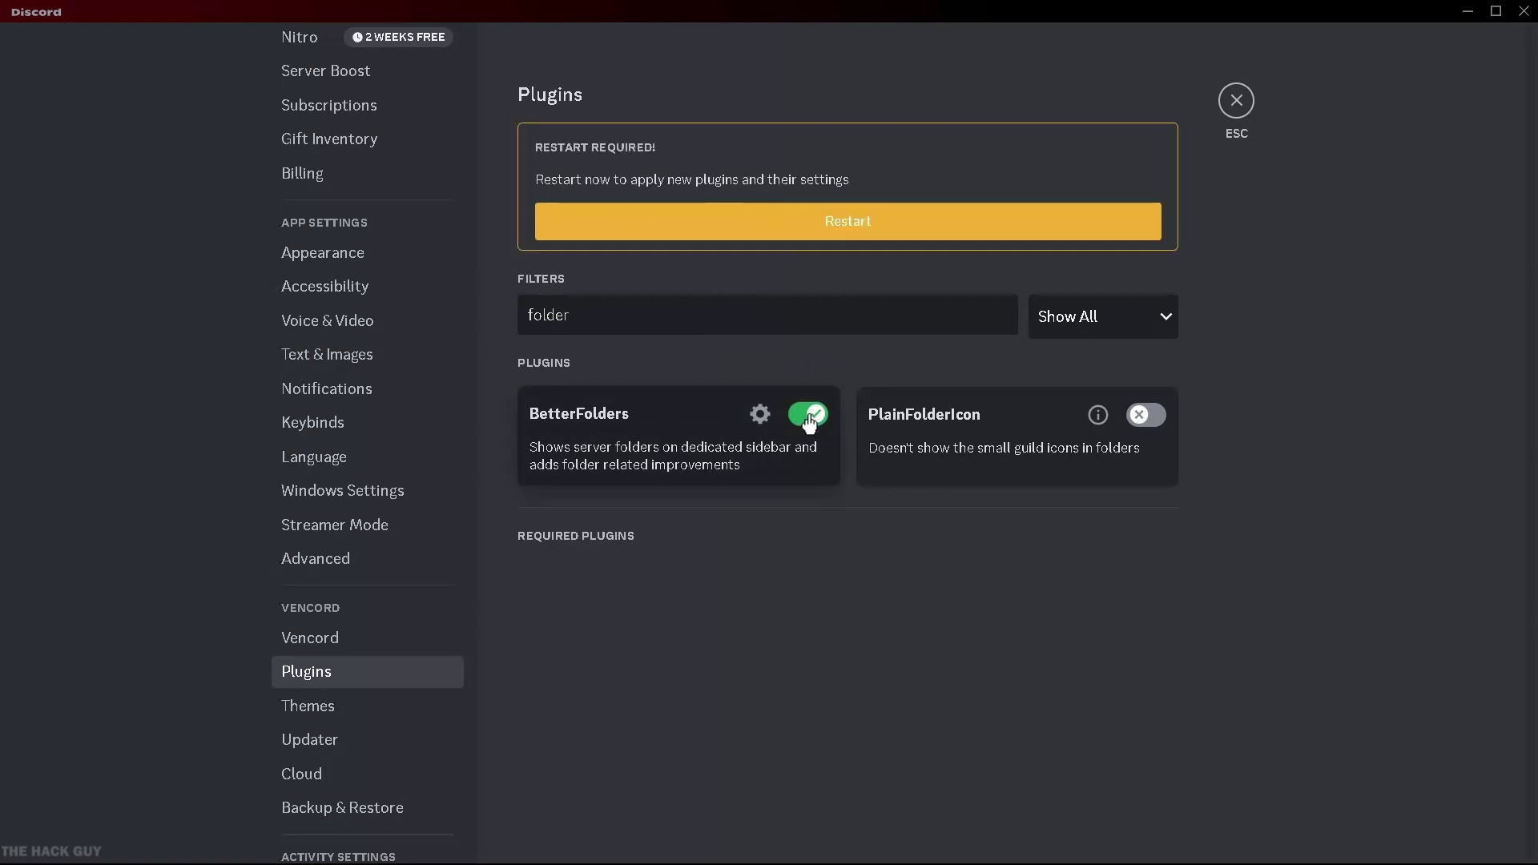
click(843, 224)
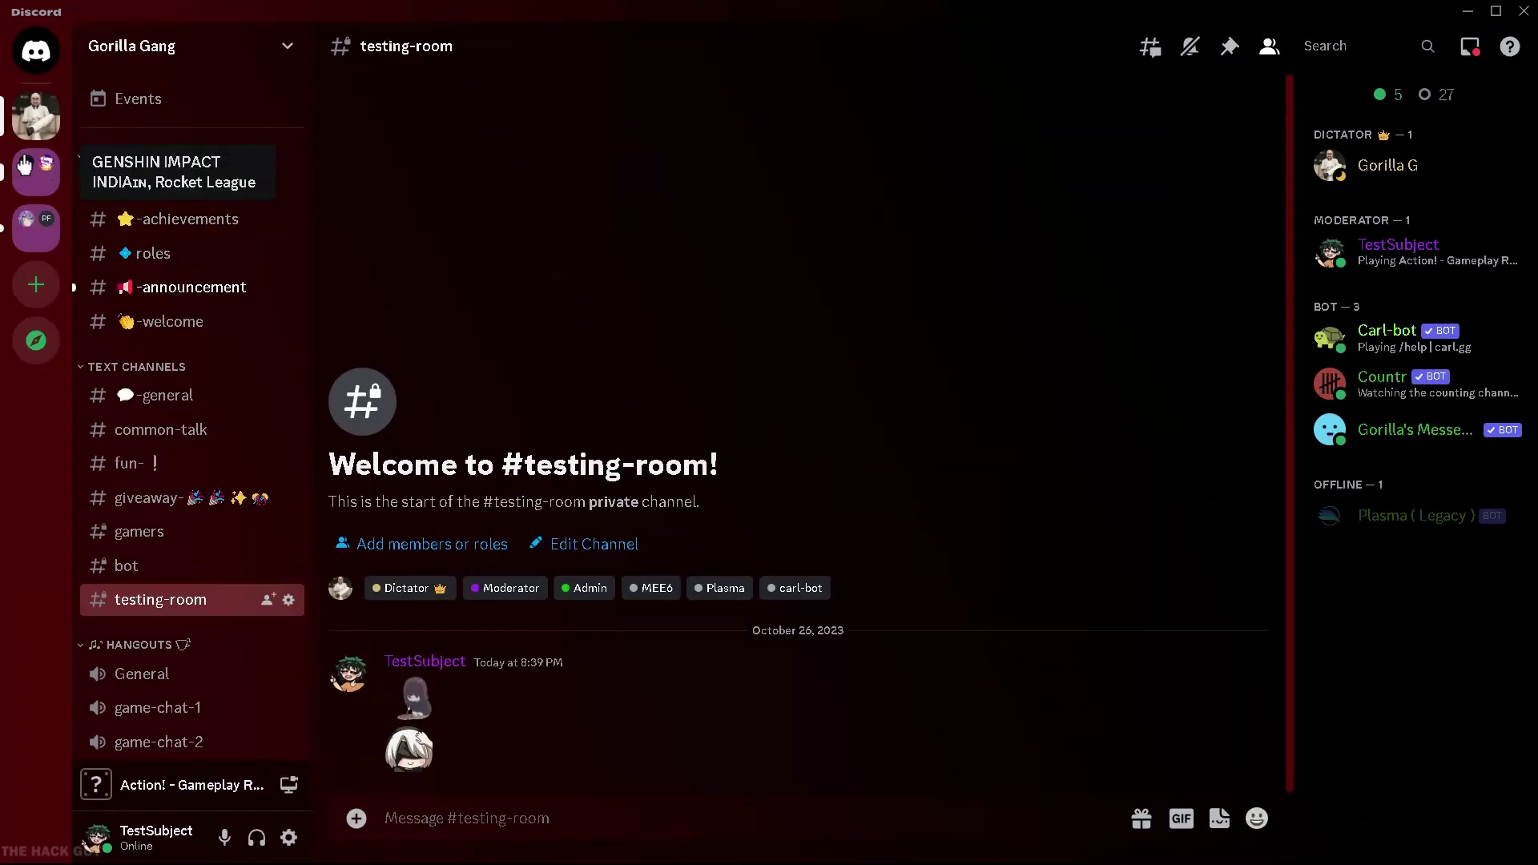
click(36, 175)
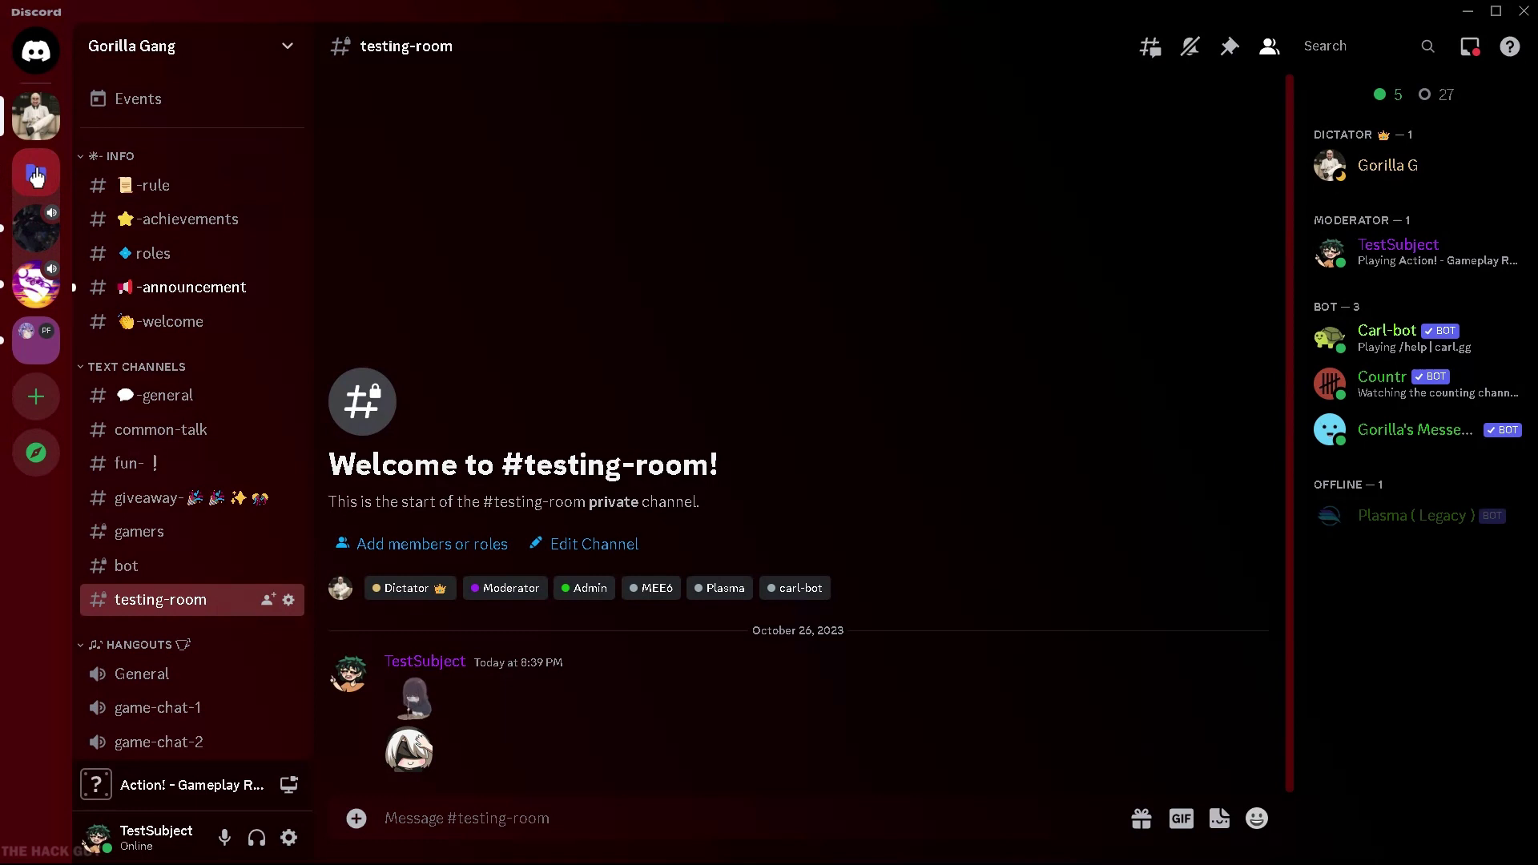
click(36, 174)
click(38, 232)
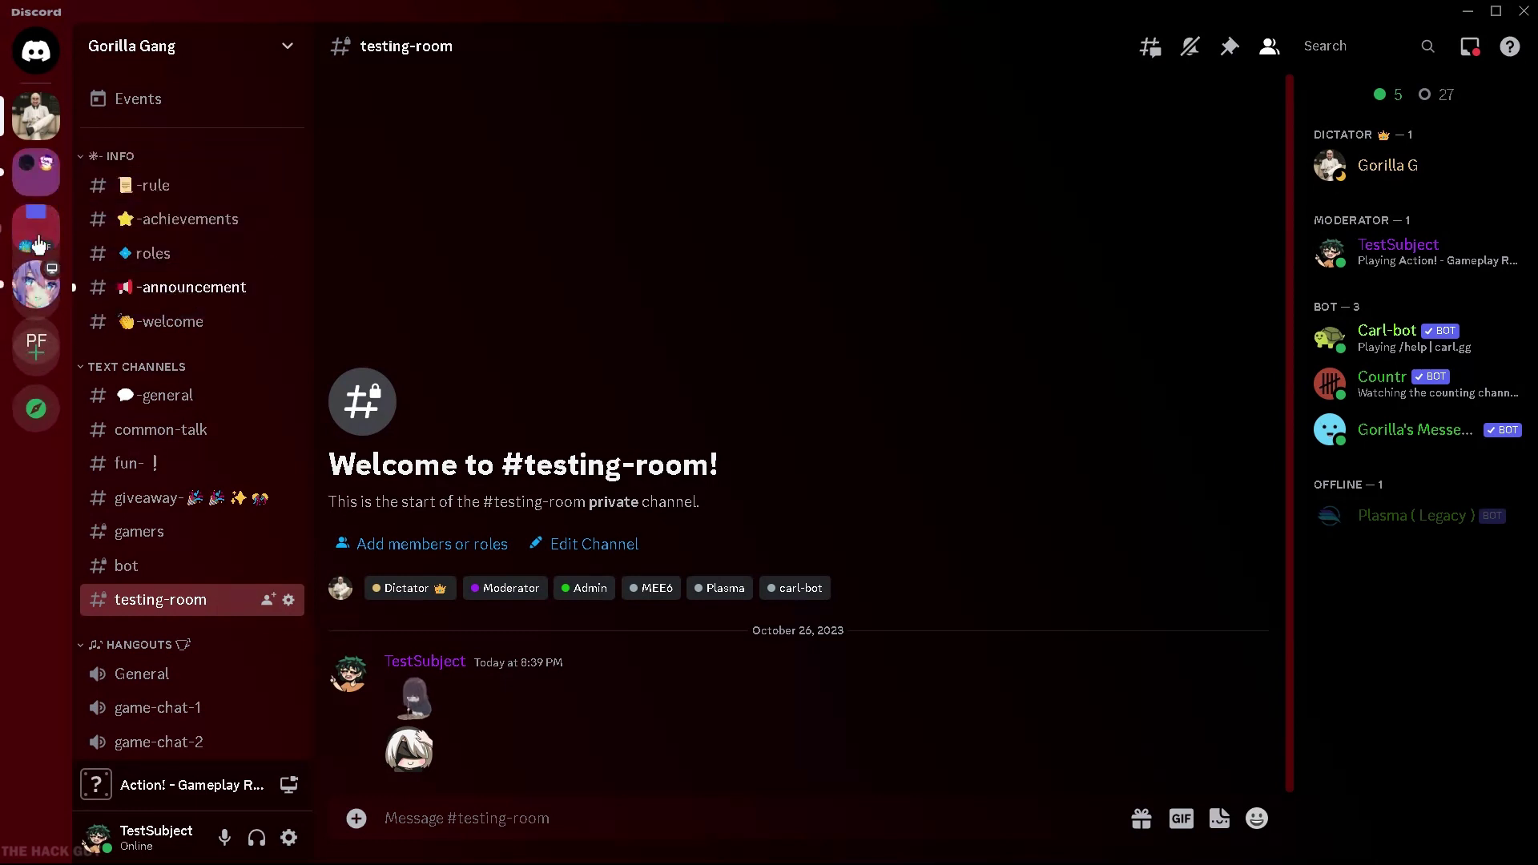
click(40, 235)
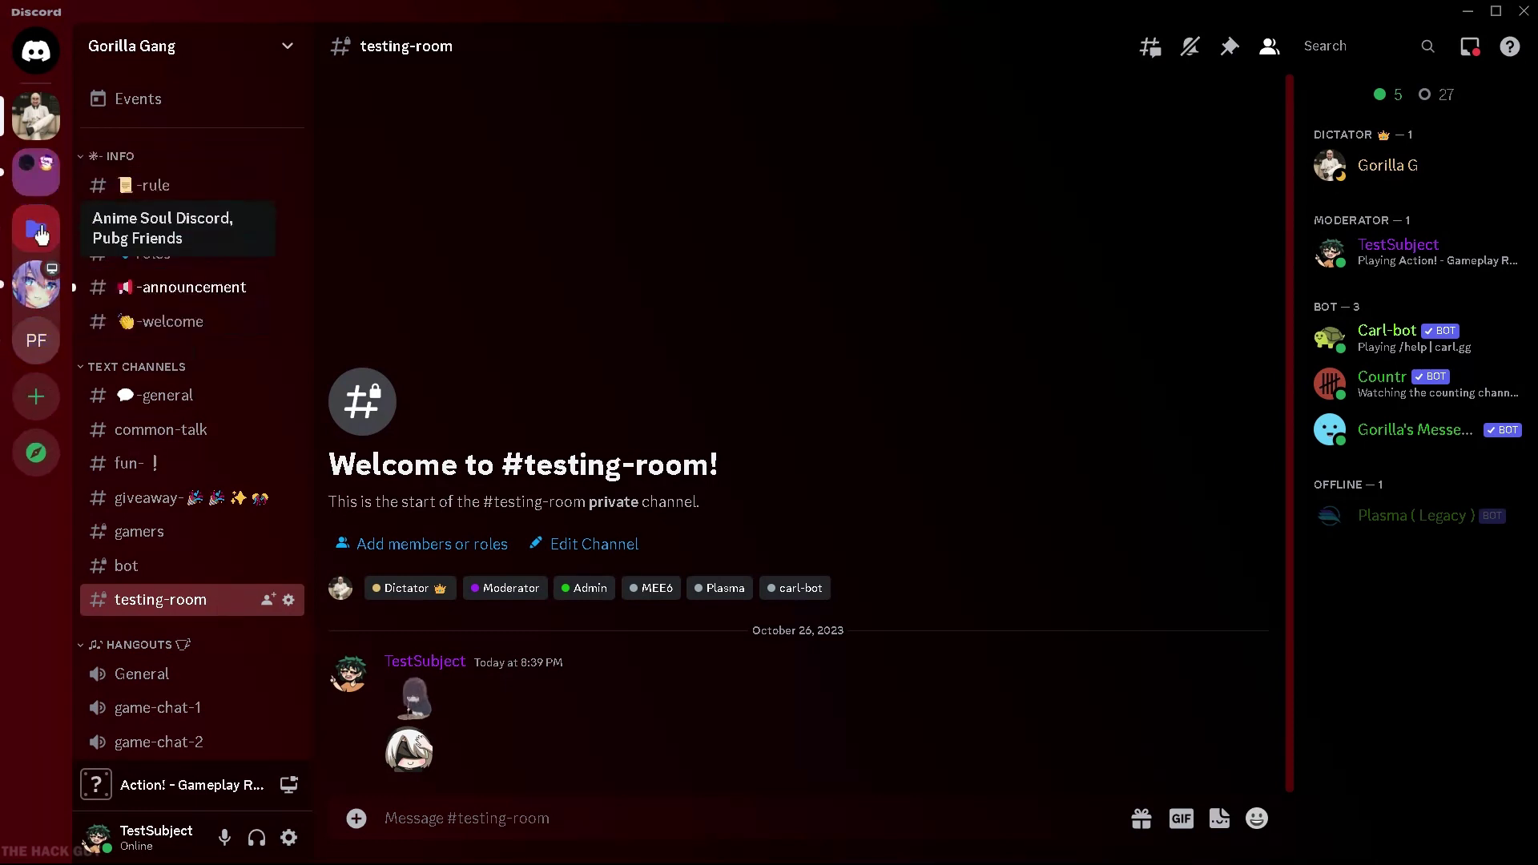
click(37, 173)
click(36, 282)
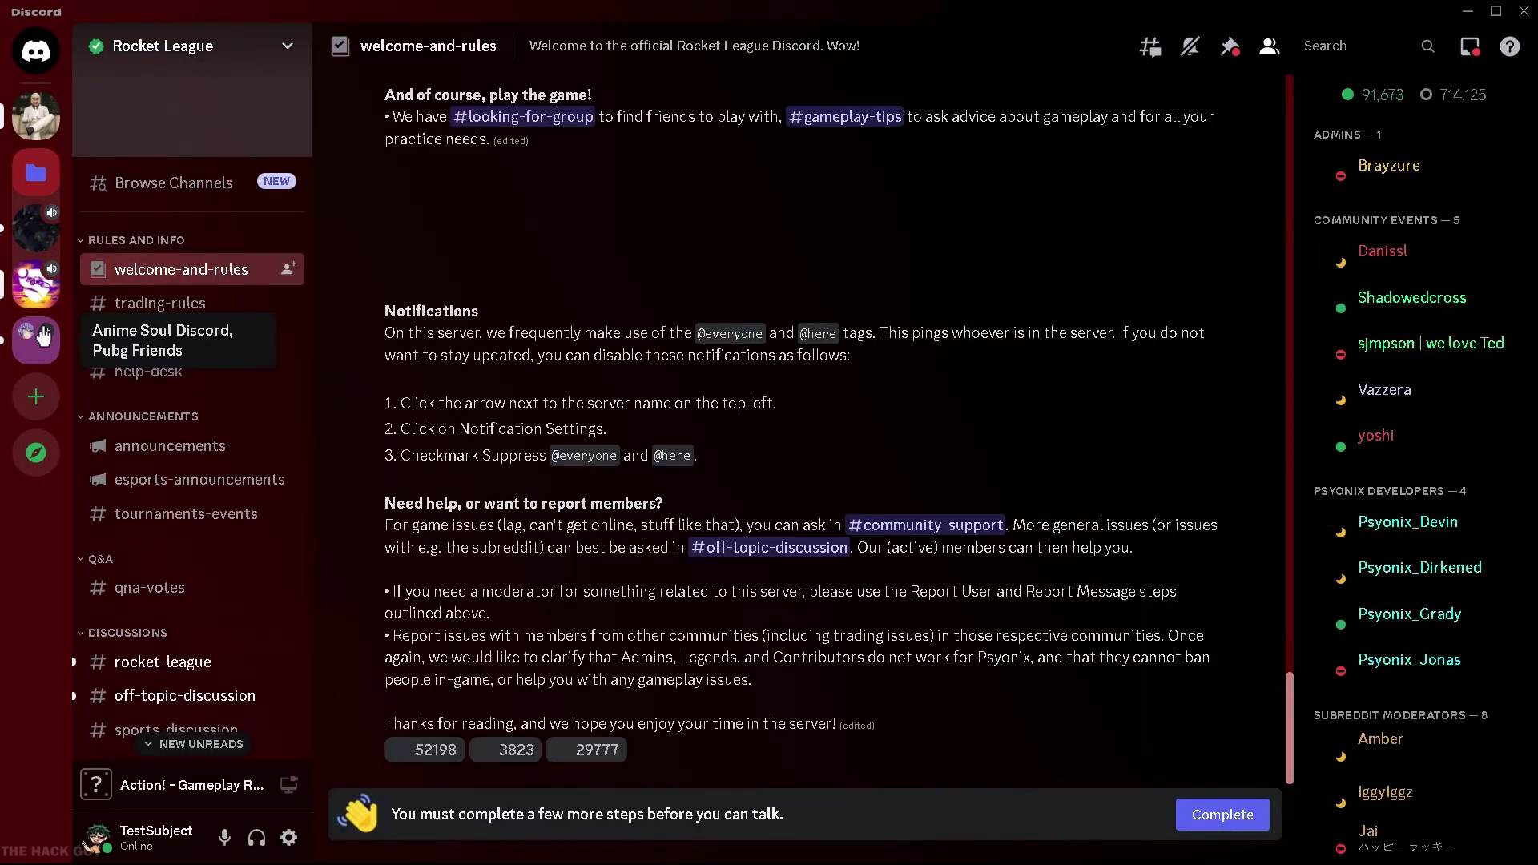
click(36, 172)
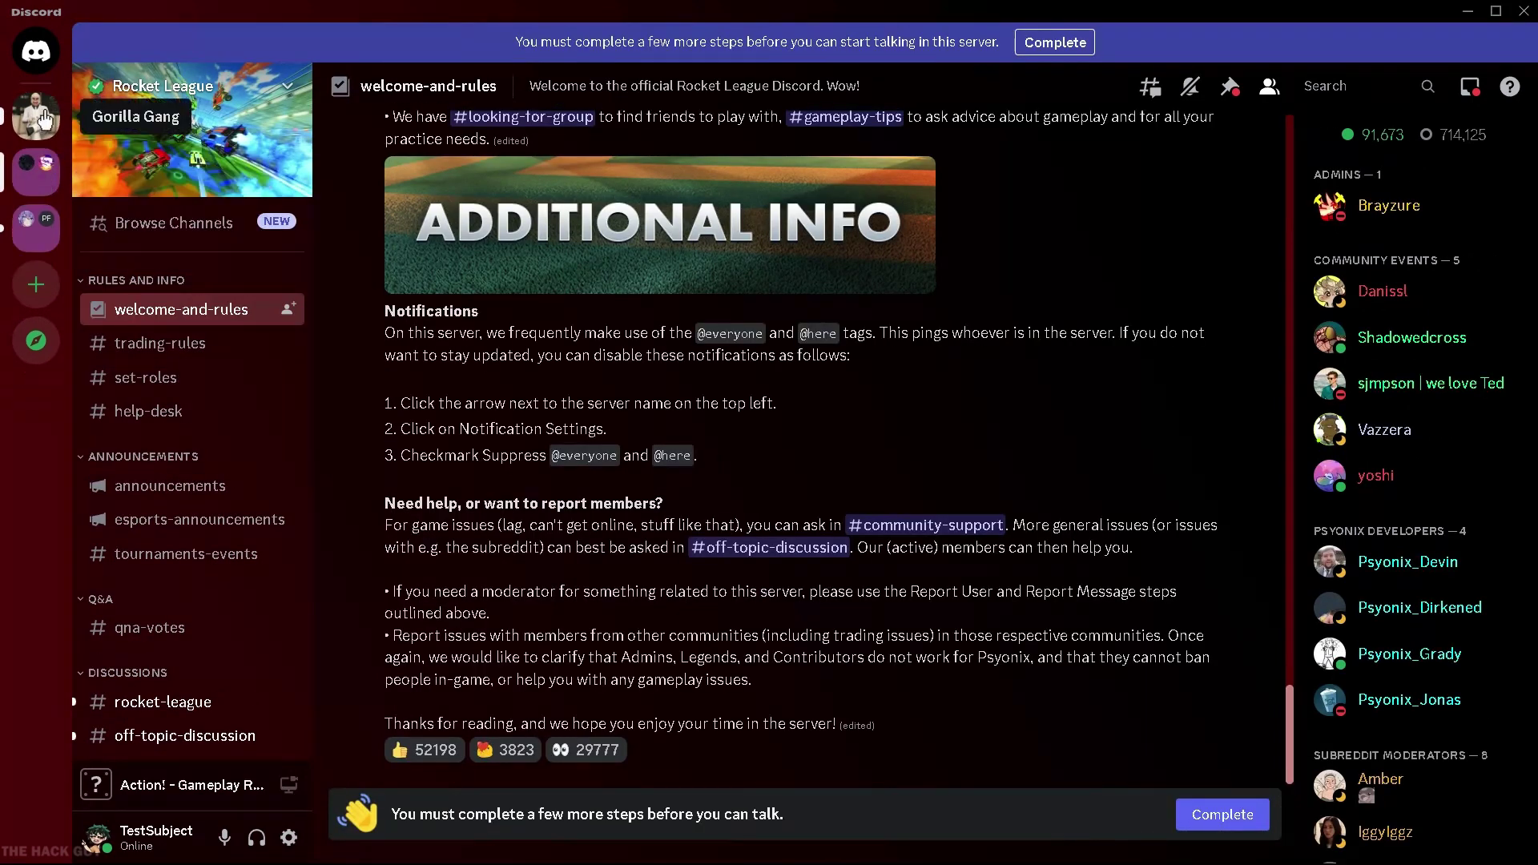
click(44, 120)
click(58, 183)
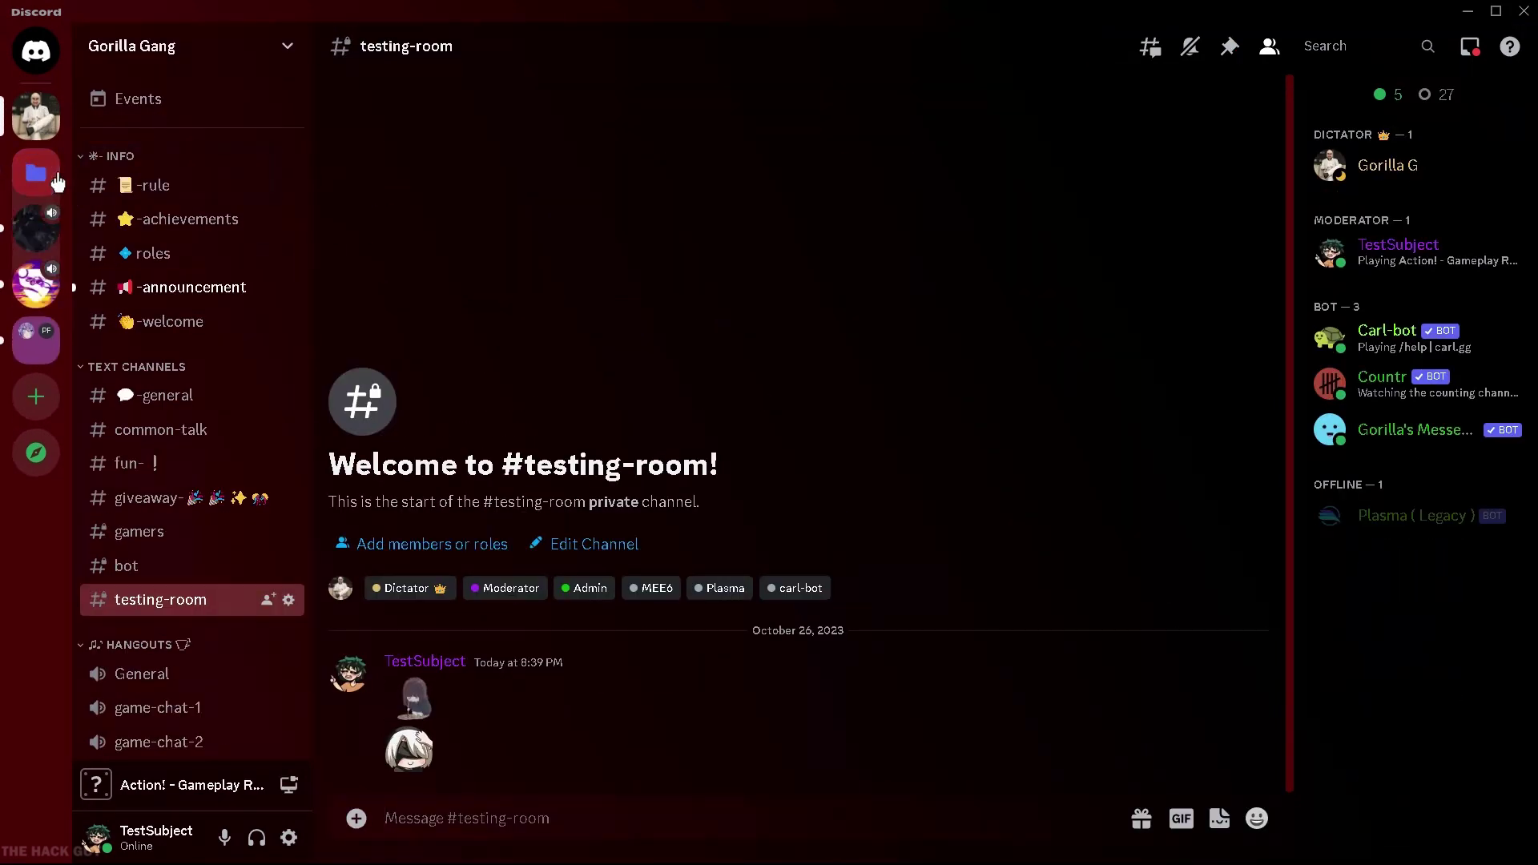
click(53, 170)
click(50, 226)
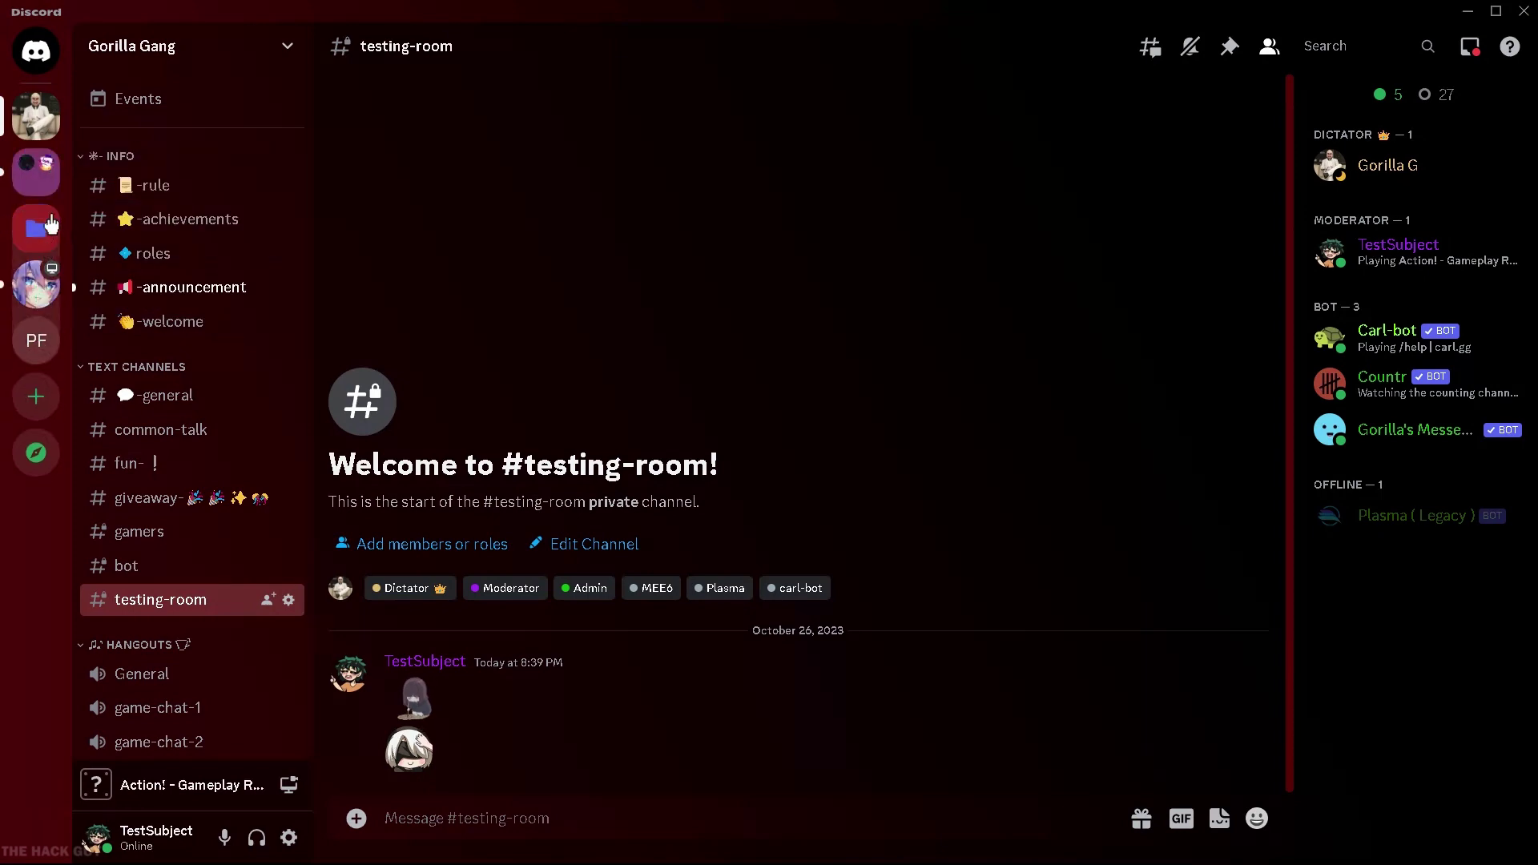
- Collapse the server folder, search 'alwa', enable AlwaysAnimate and restart Discord
click(50, 226)
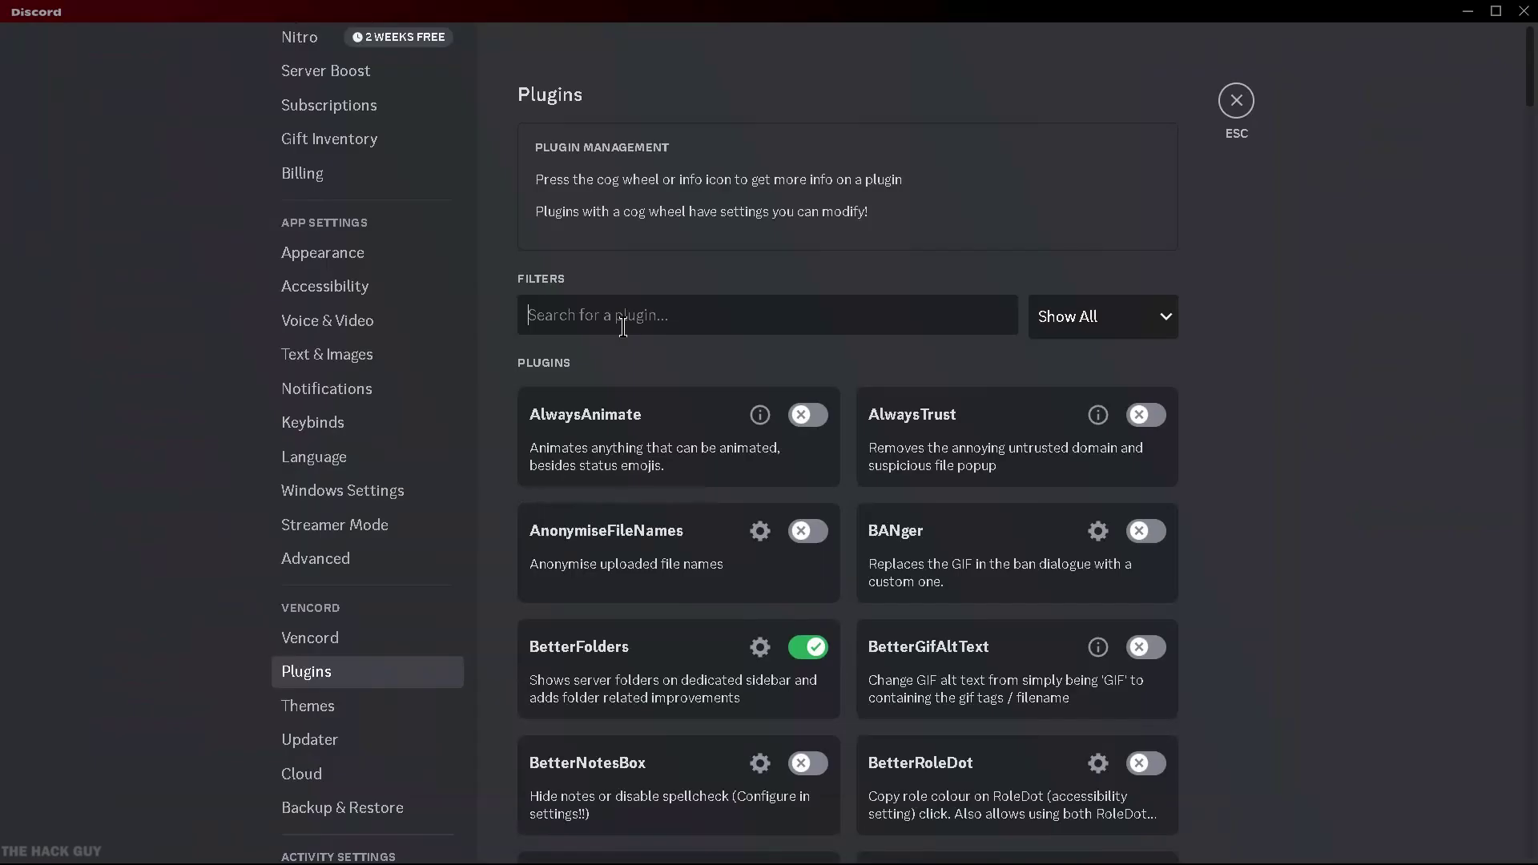
text(always)
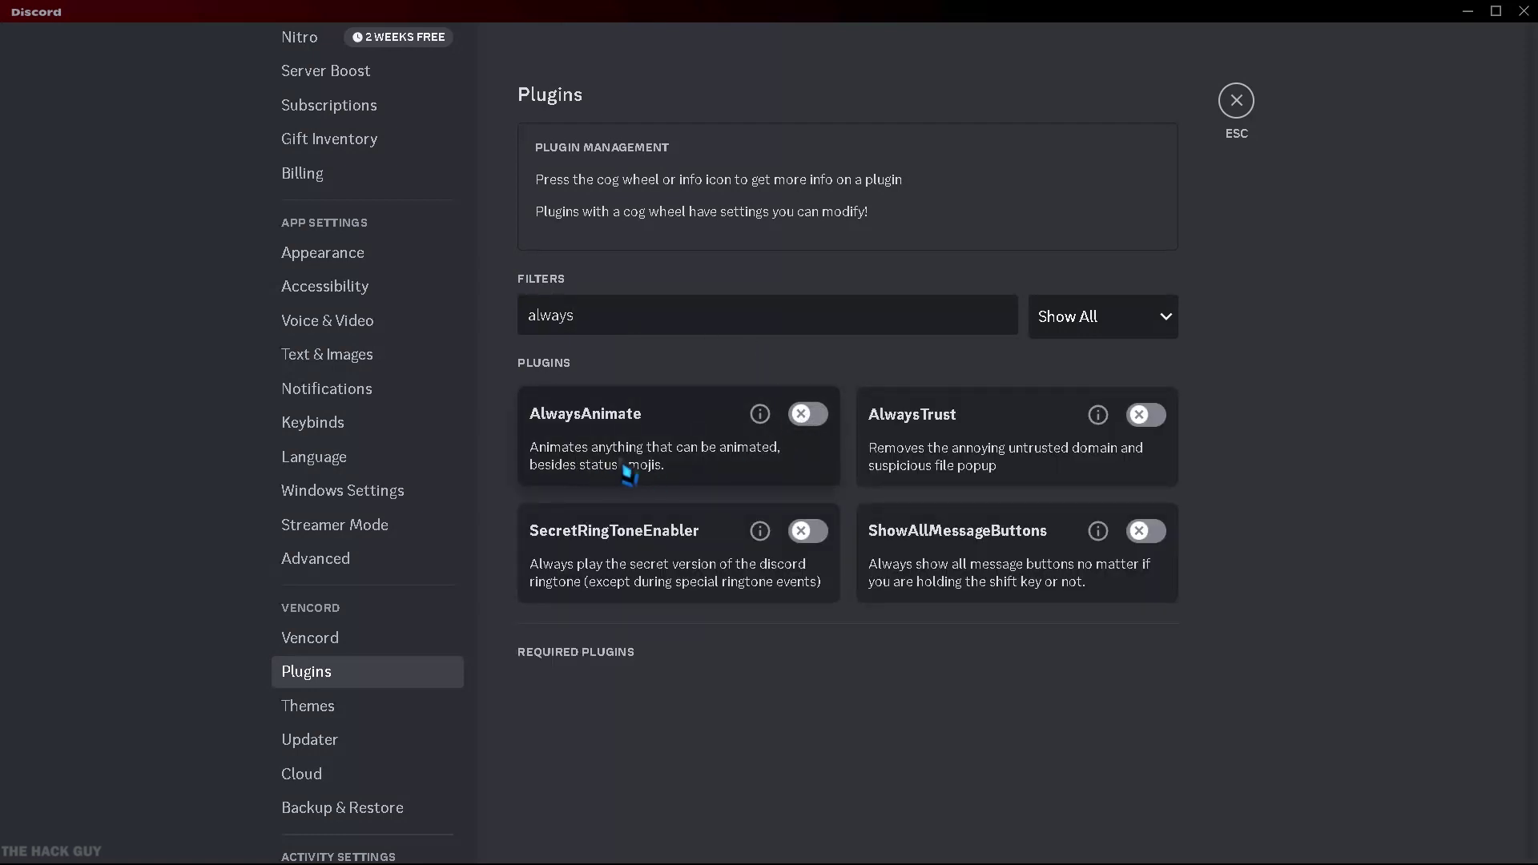
click(809, 417)
click(805, 224)
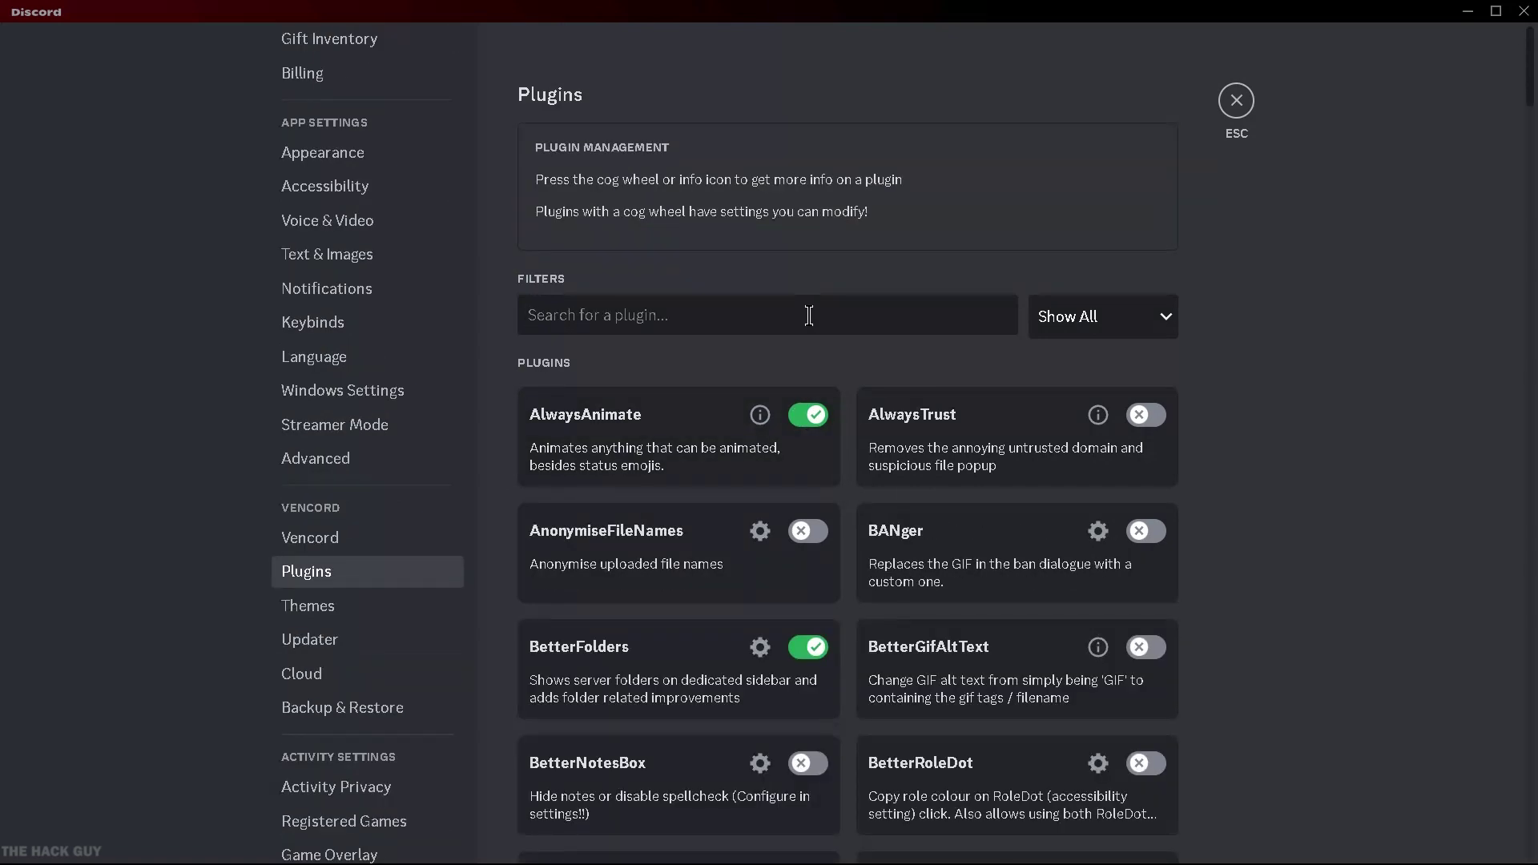
- Search 'previewme', enable PreviewMessage and restart Discord
text(p)
text(reviewme)
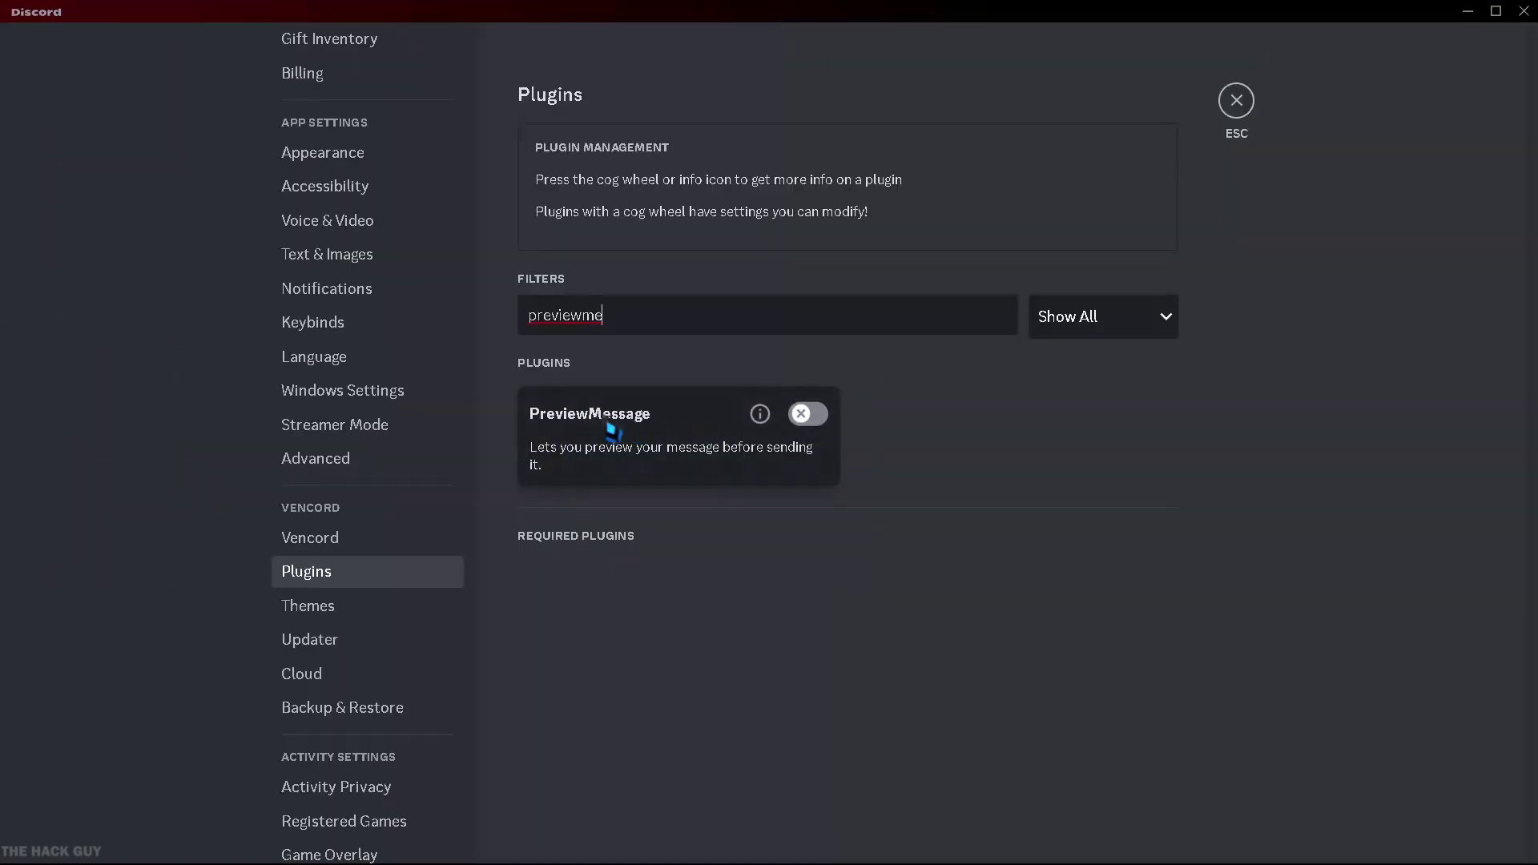
click(815, 415)
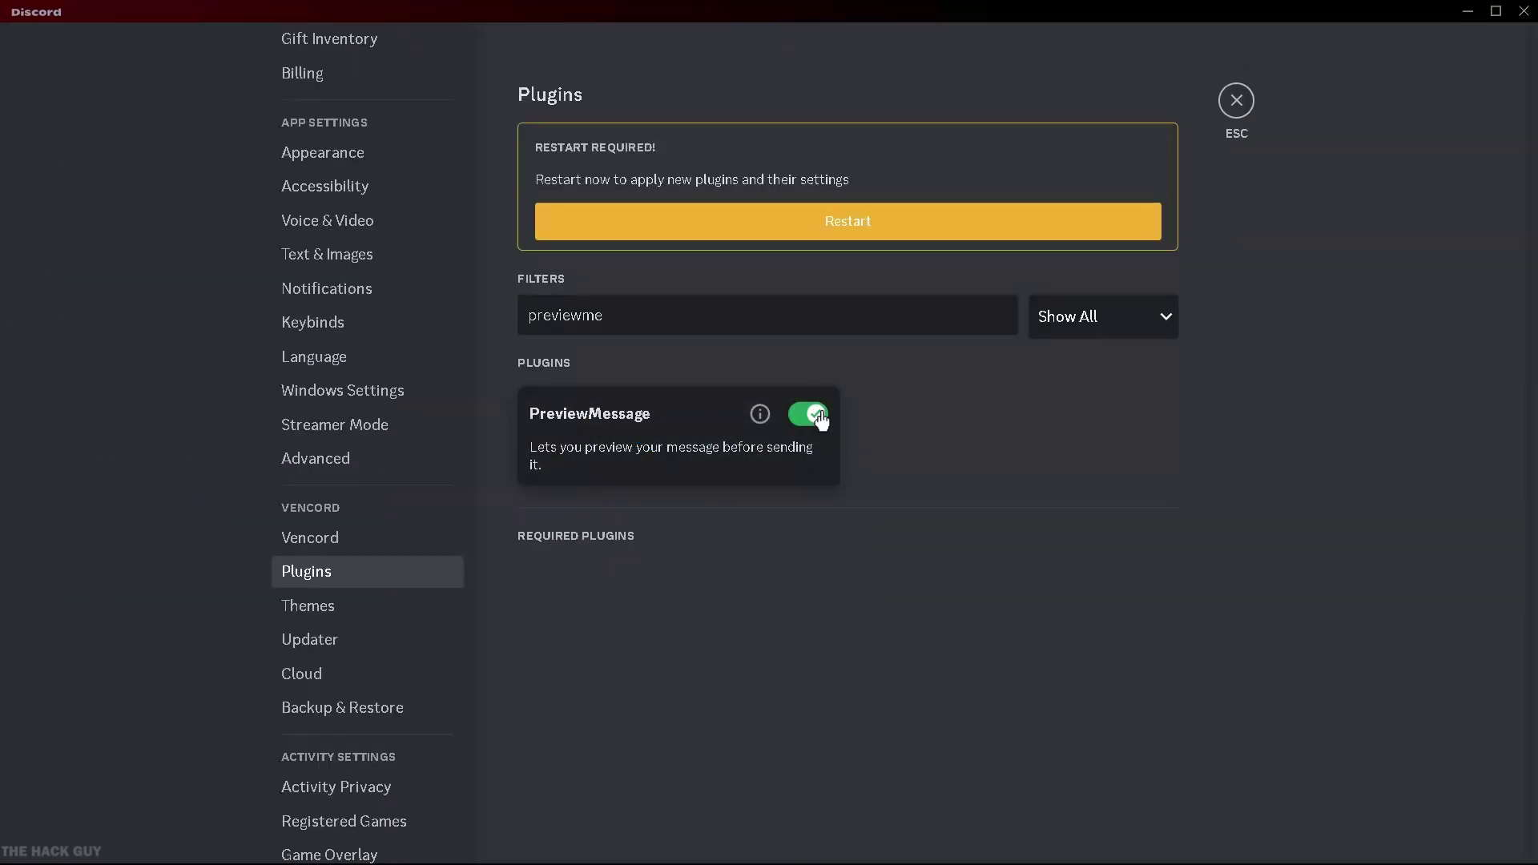
click(849, 222)
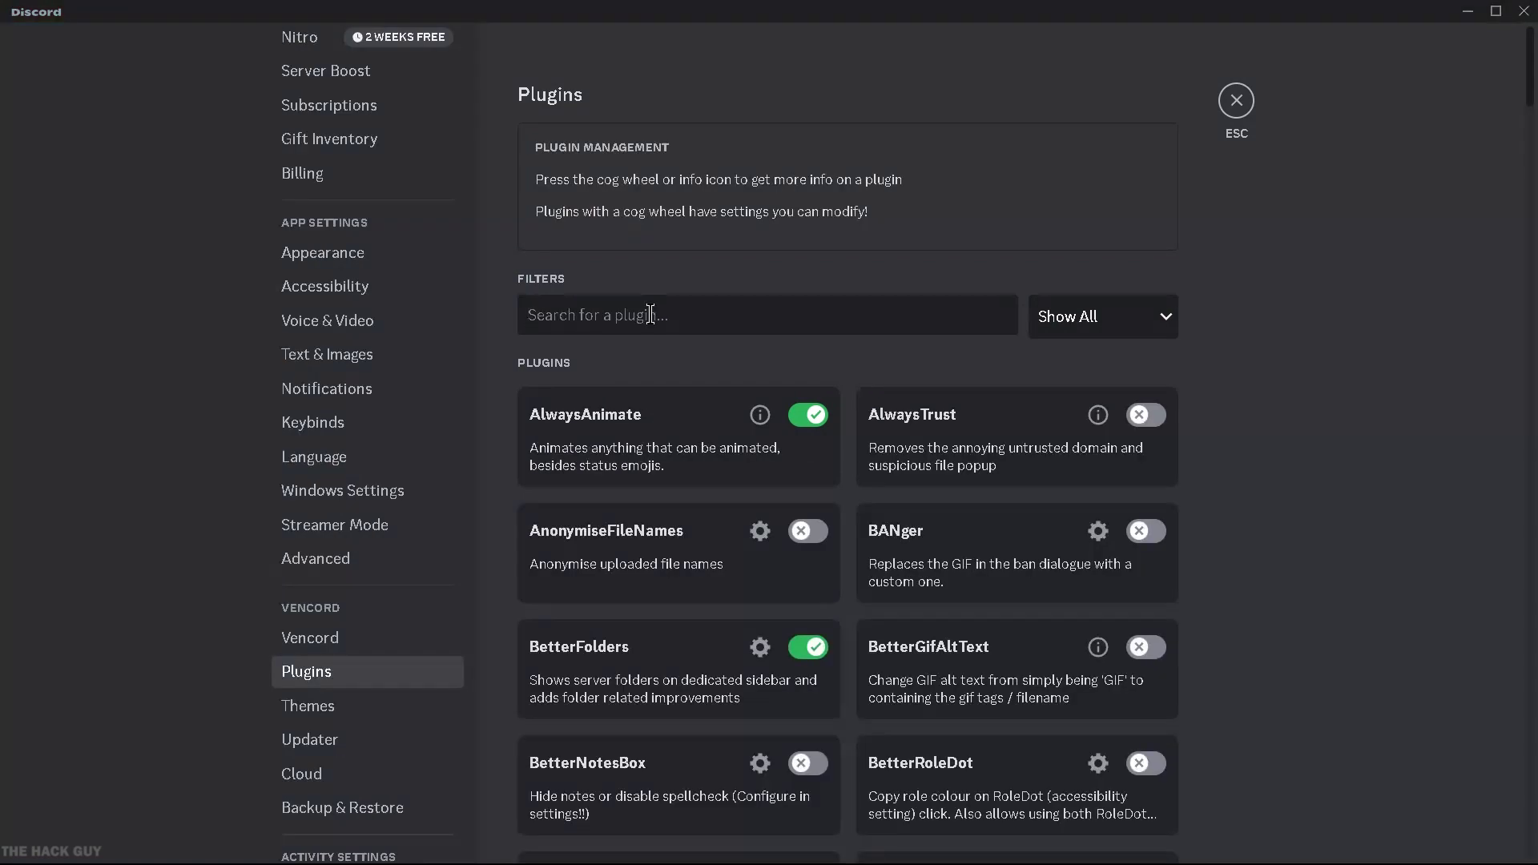
- Enable SilentMessageToggle via a 'silen' search, then enable PinDMs
click(650, 314)
text(silen)
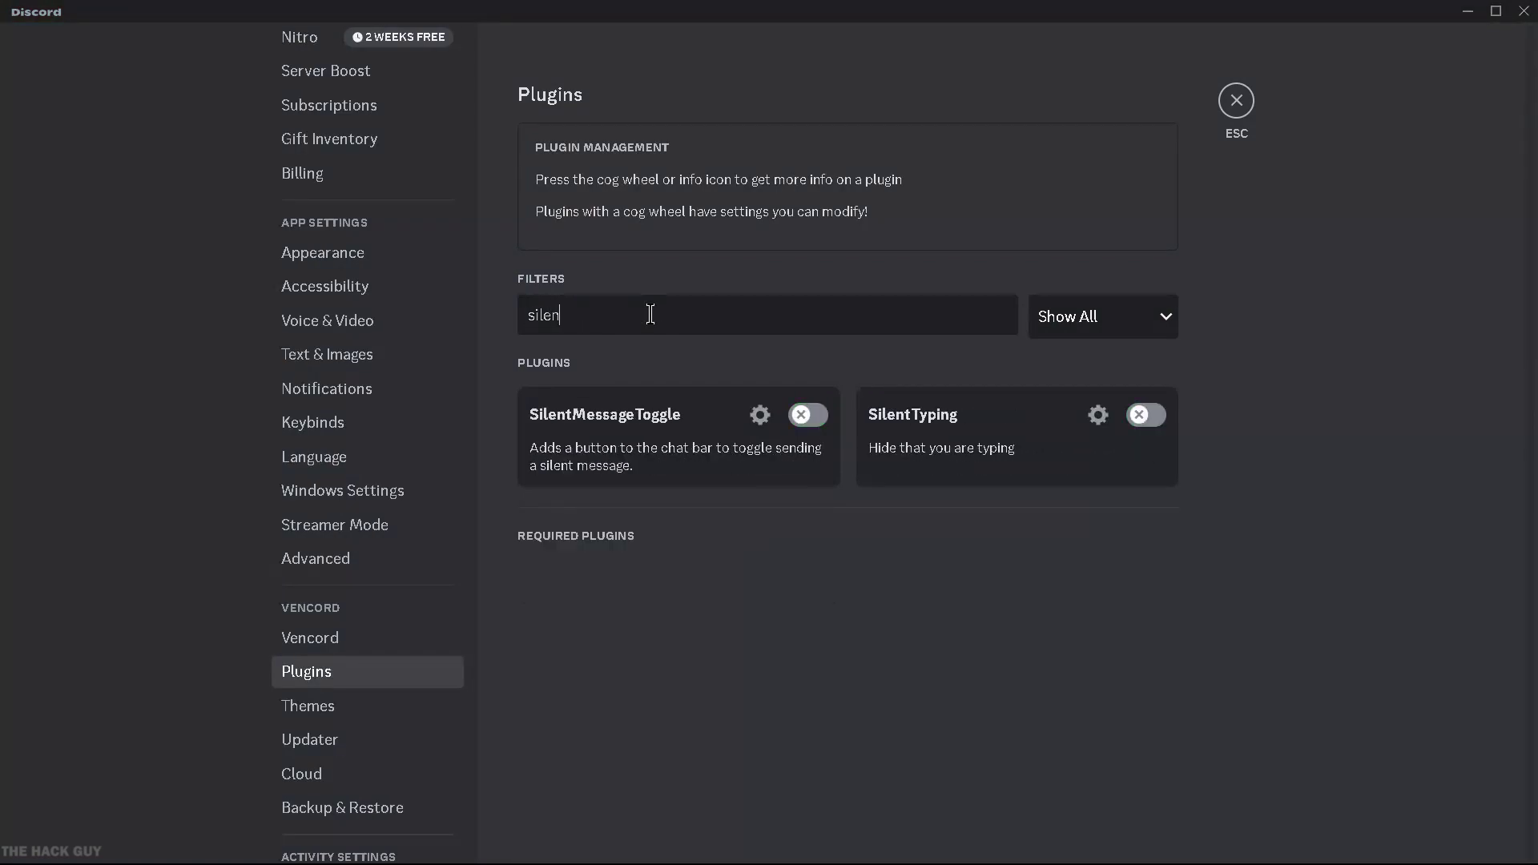
click(811, 415)
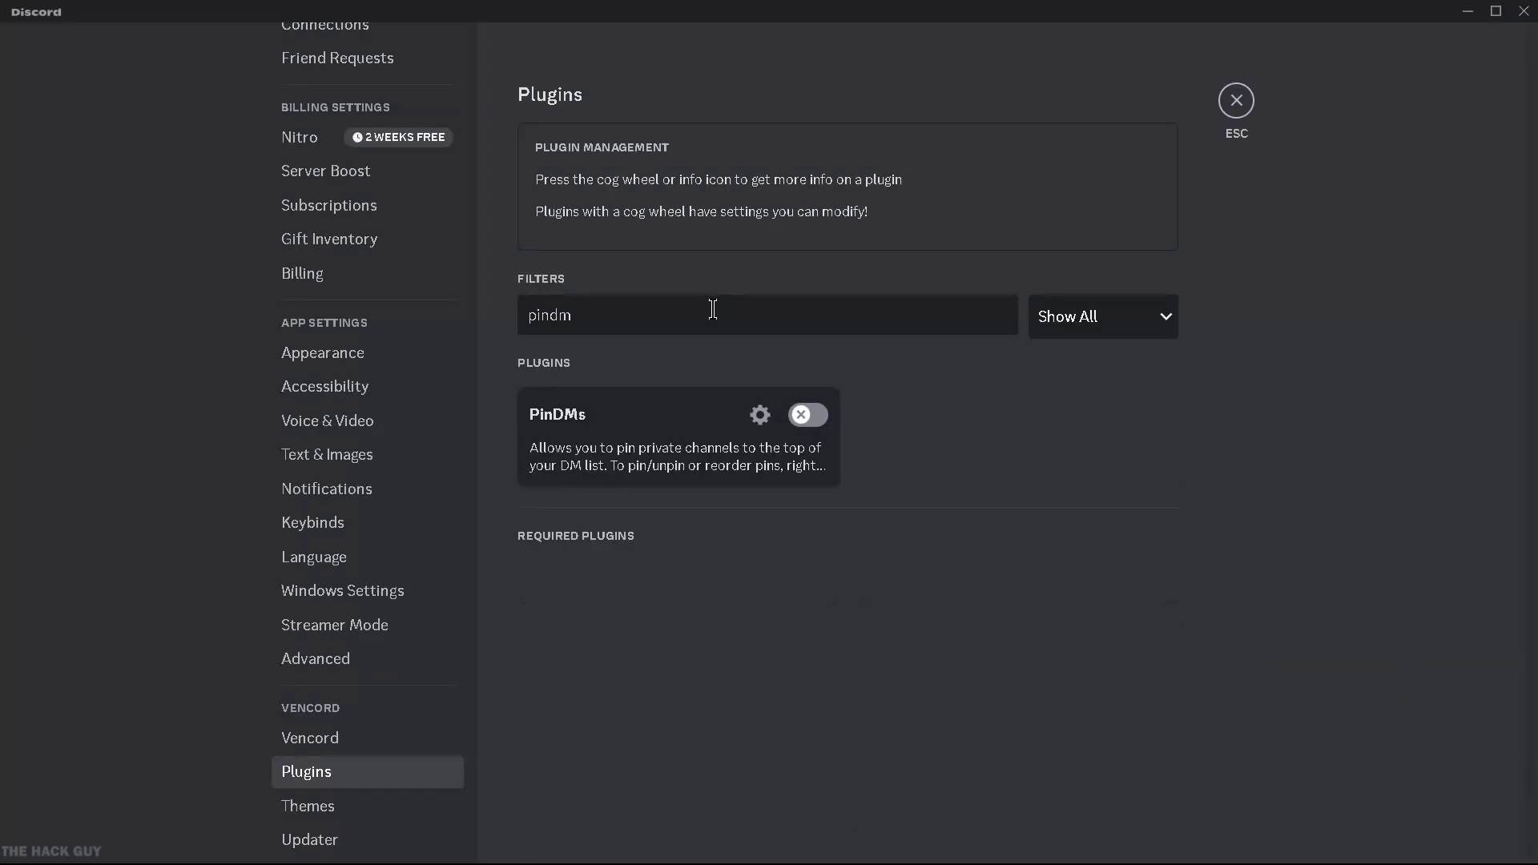
click(807, 414)
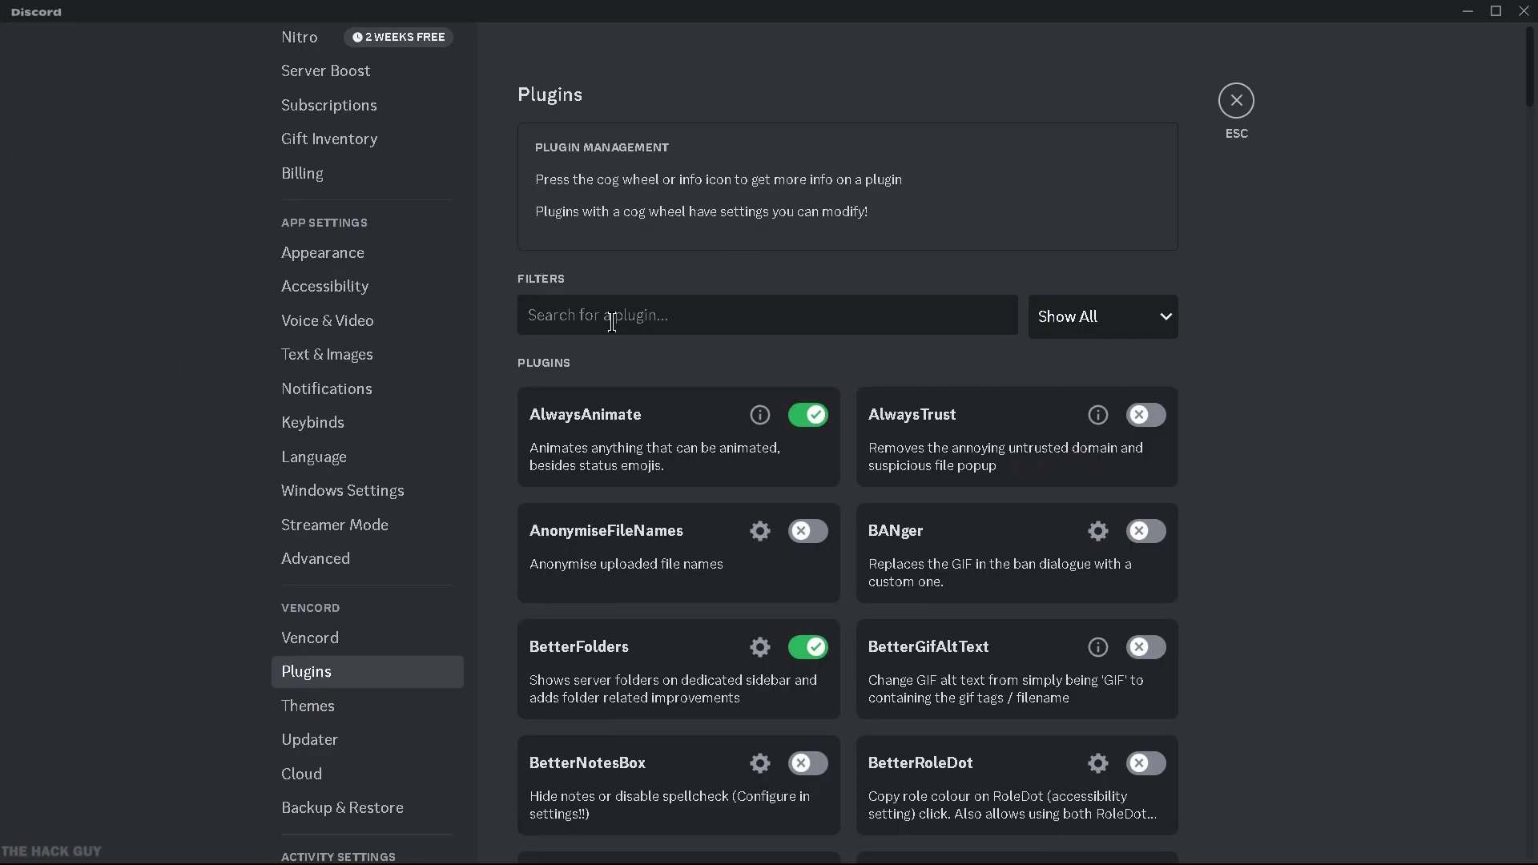
- Enable EmoteCloner, clone the A_Cat_AlmostCry emoji into Gorilla Gang, then enable ImageZoom
text(clo)
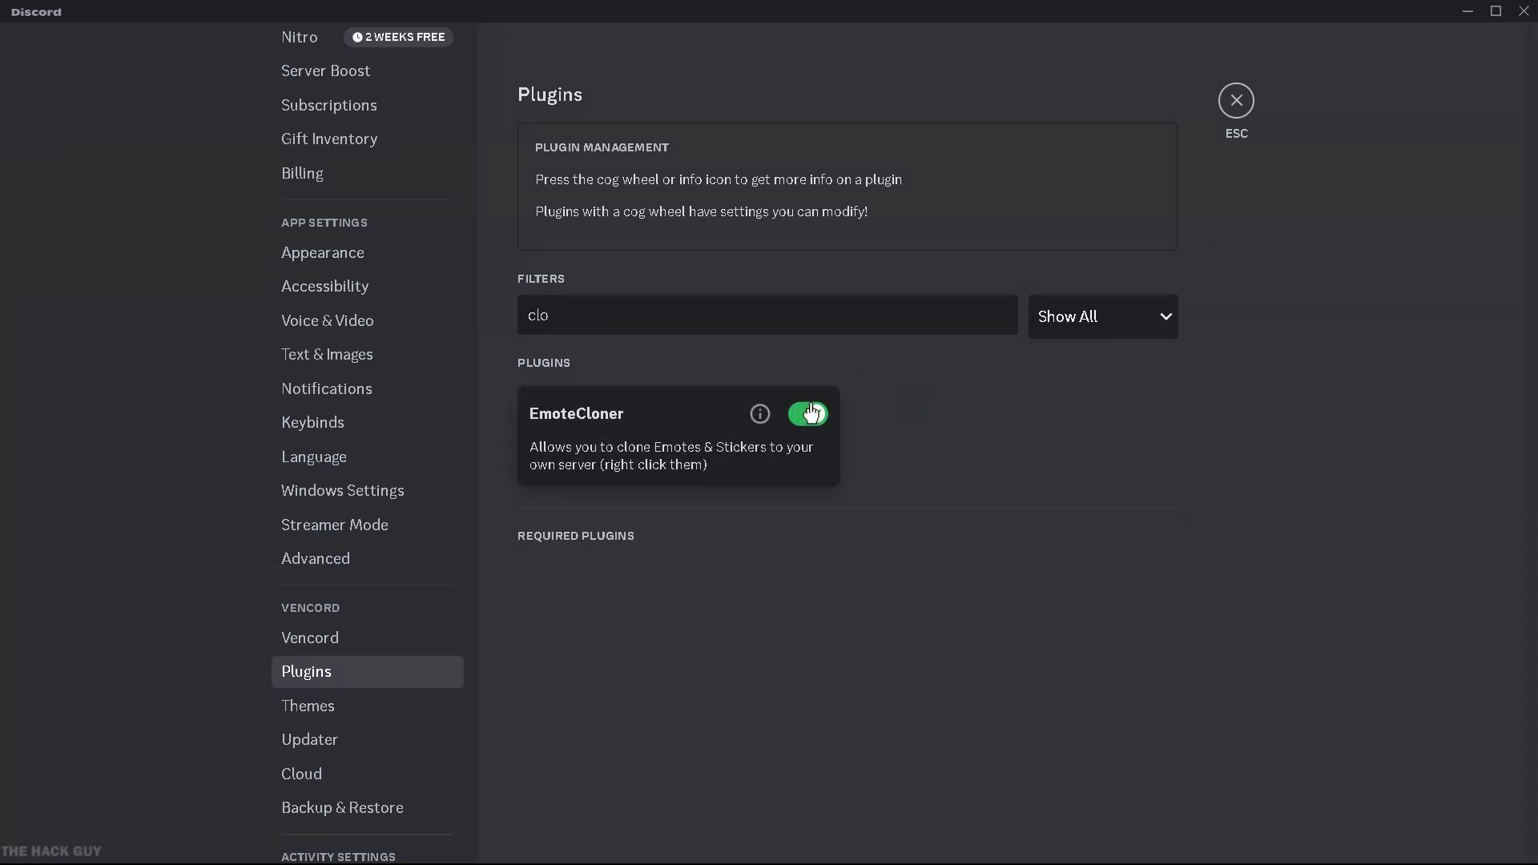
click(1235, 101)
key(ctrl+e)
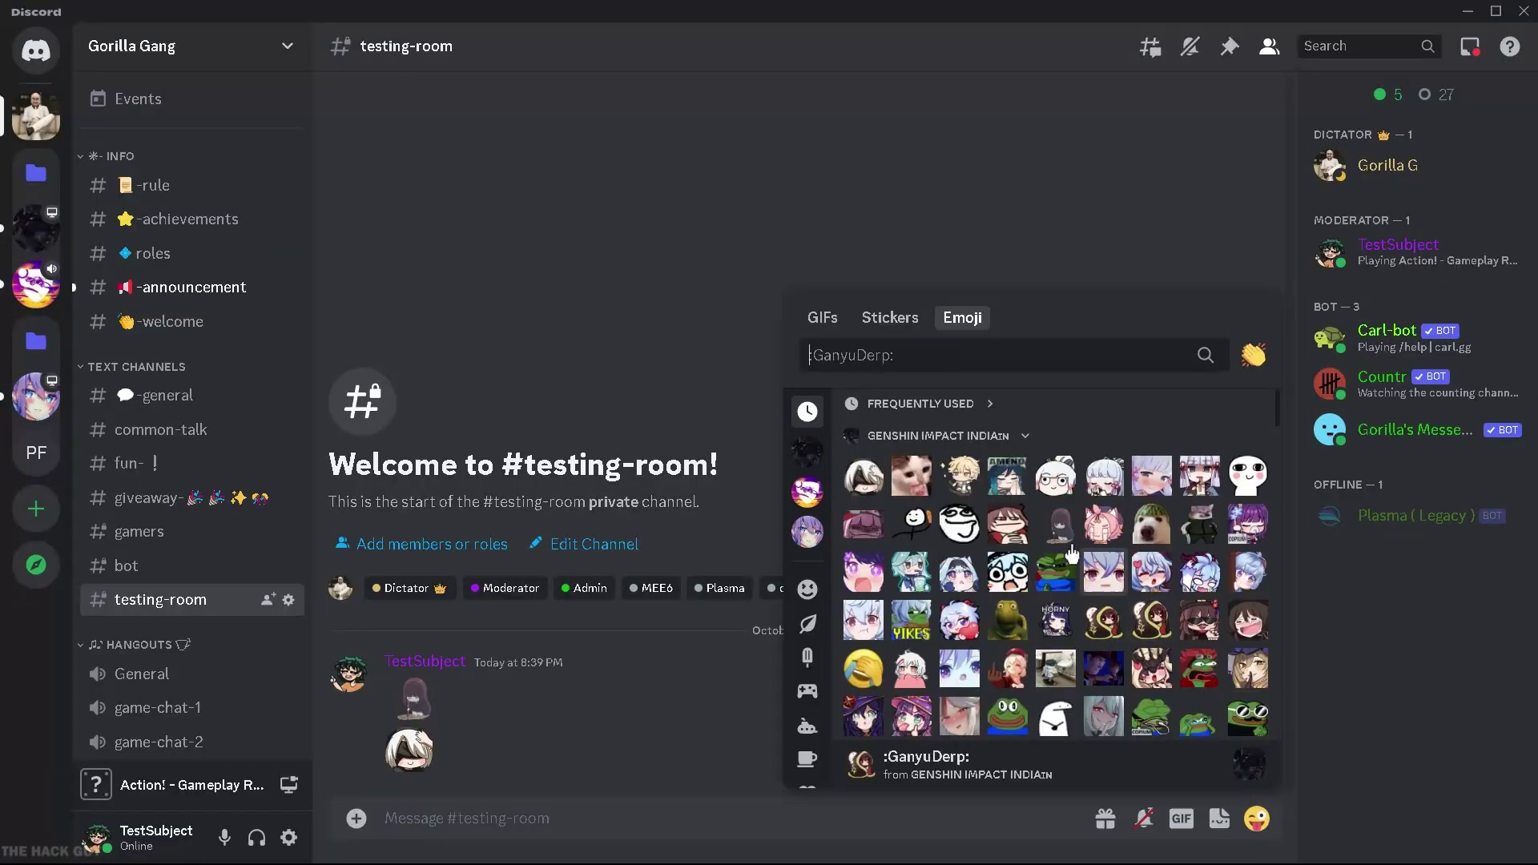
right_click(903, 485)
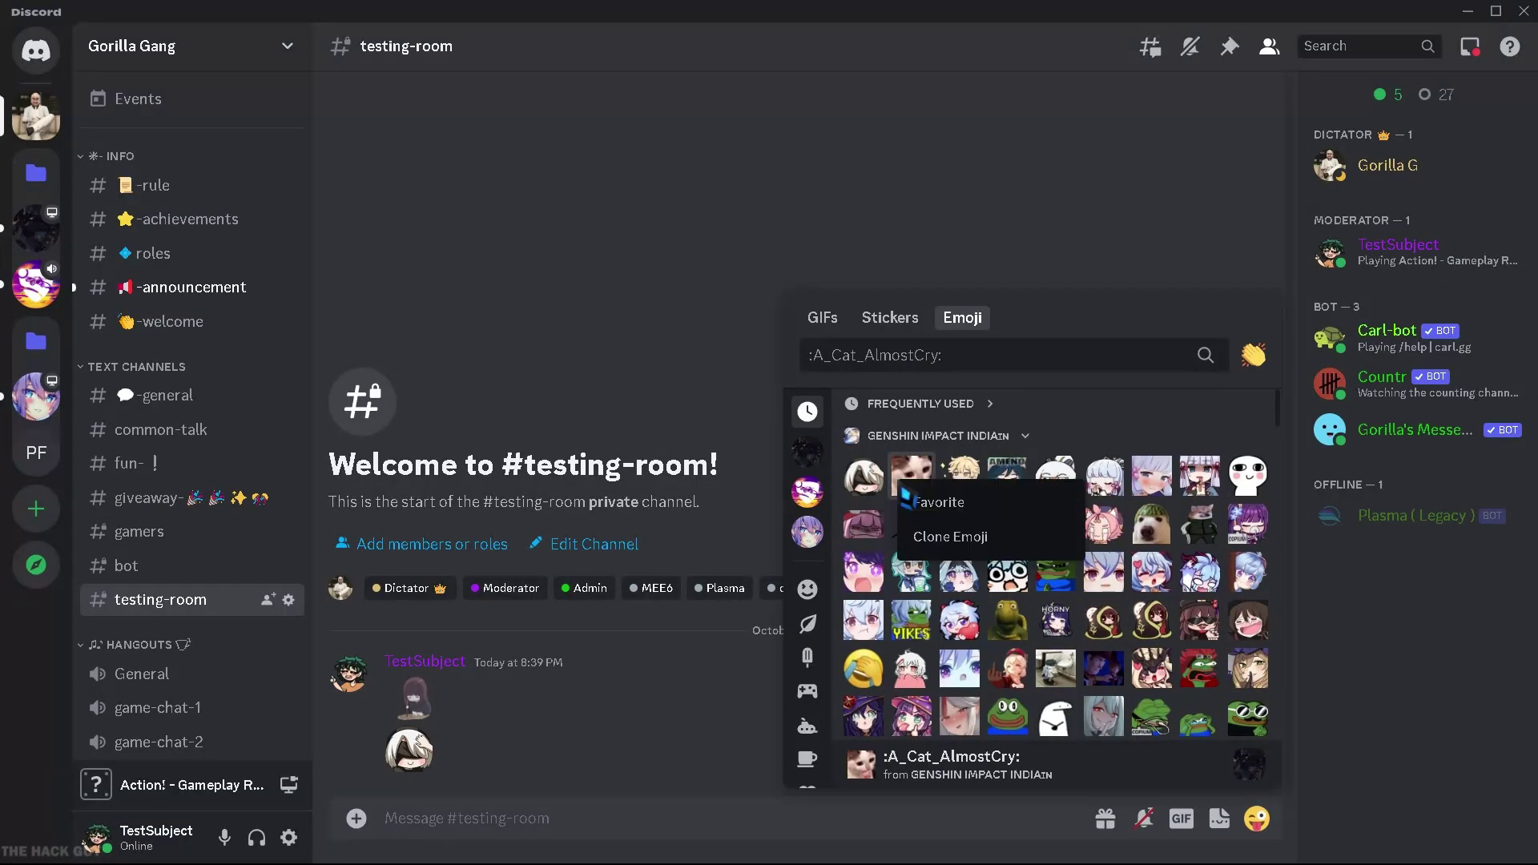
click(945, 541)
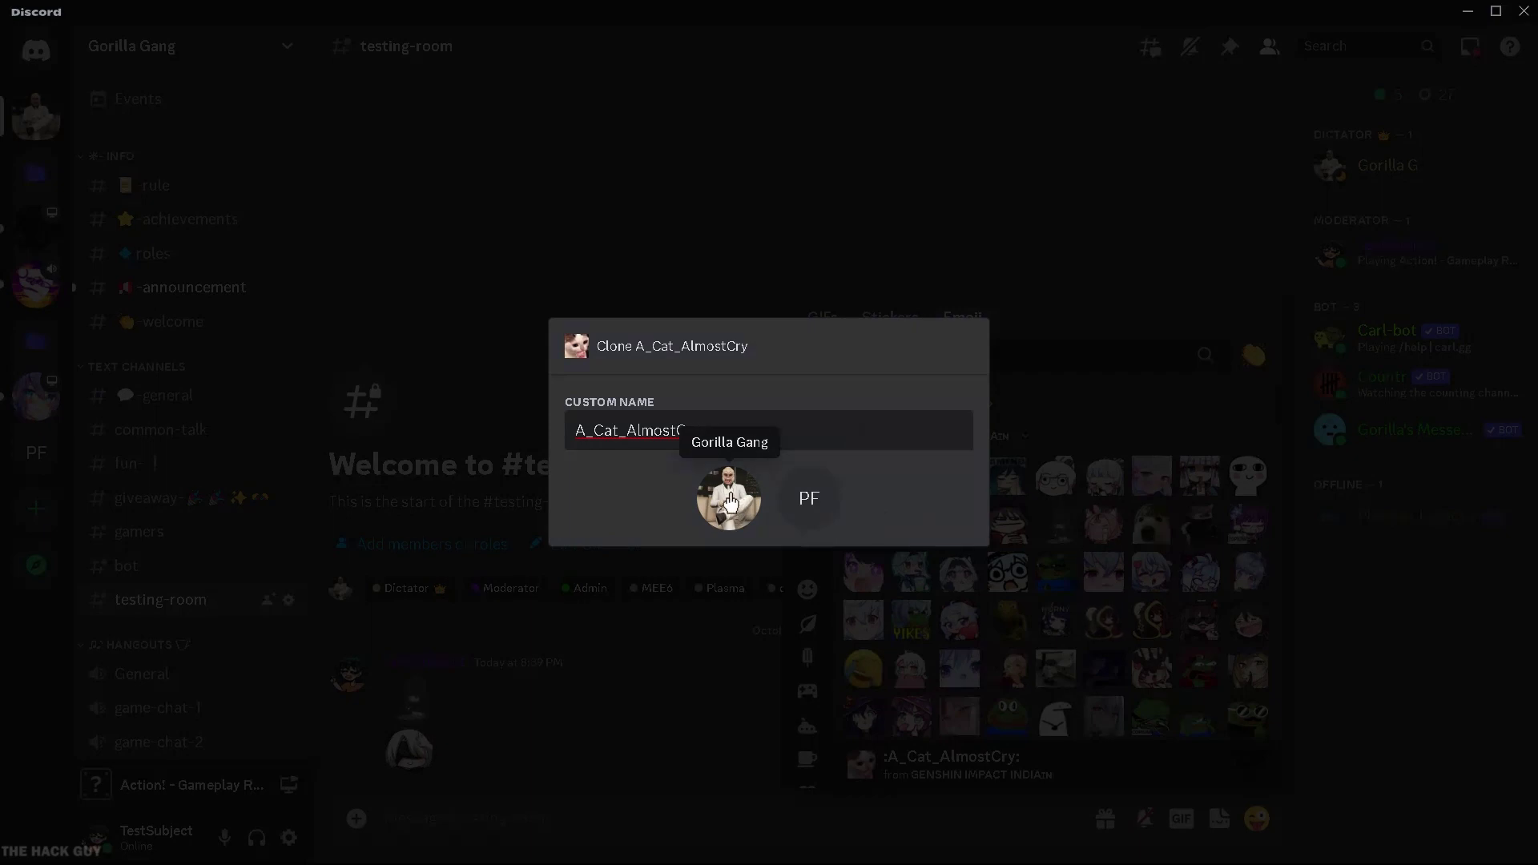
click(729, 500)
right_click(908, 482)
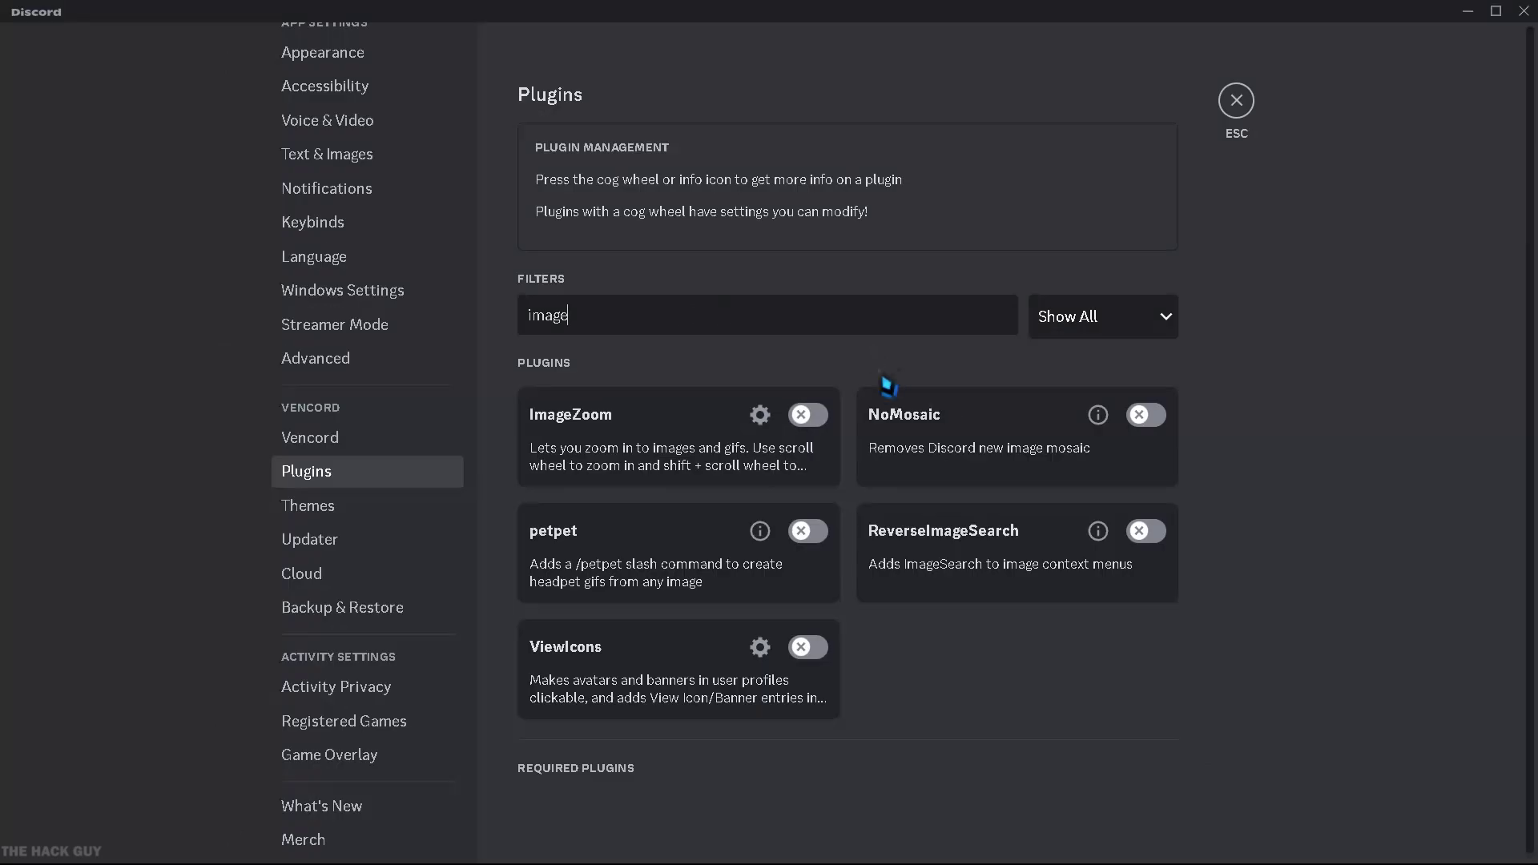
click(809, 414)
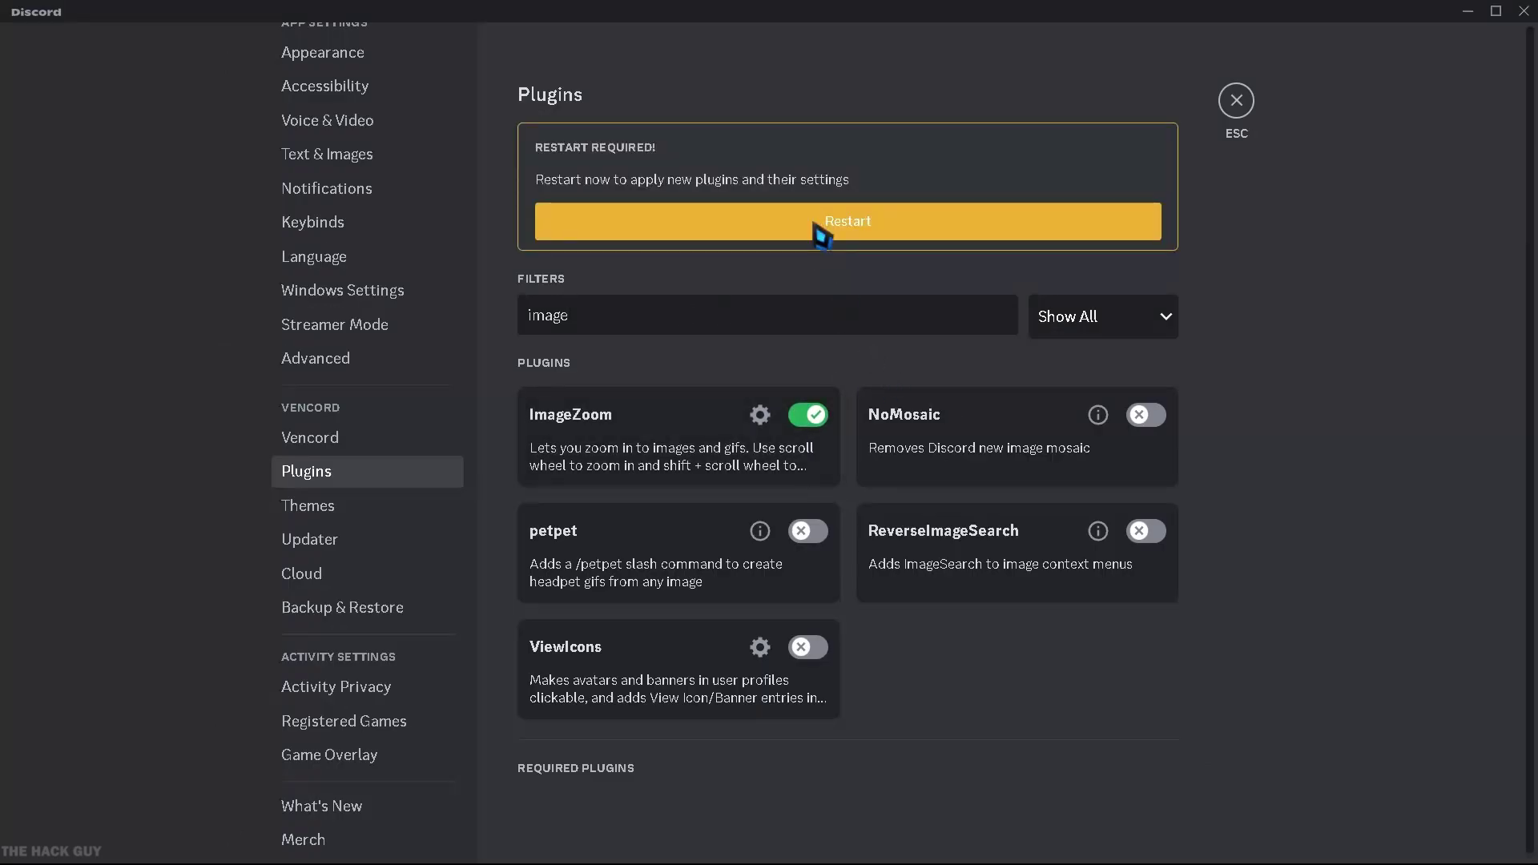
- Restart Discord to apply the ImageZoom plugin
click(816, 225)
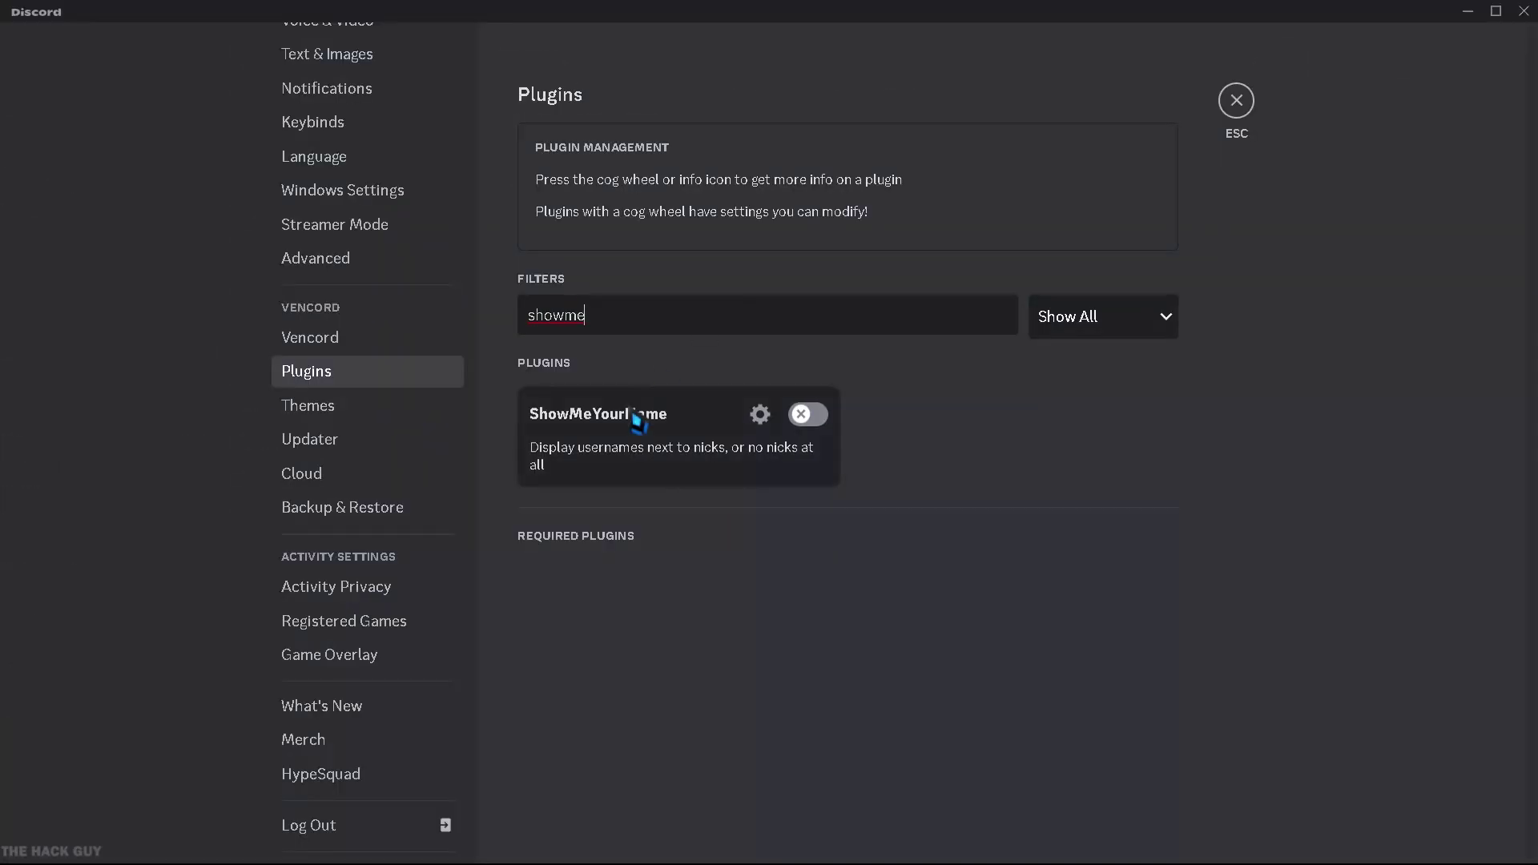
click(825, 415)
click(824, 224)
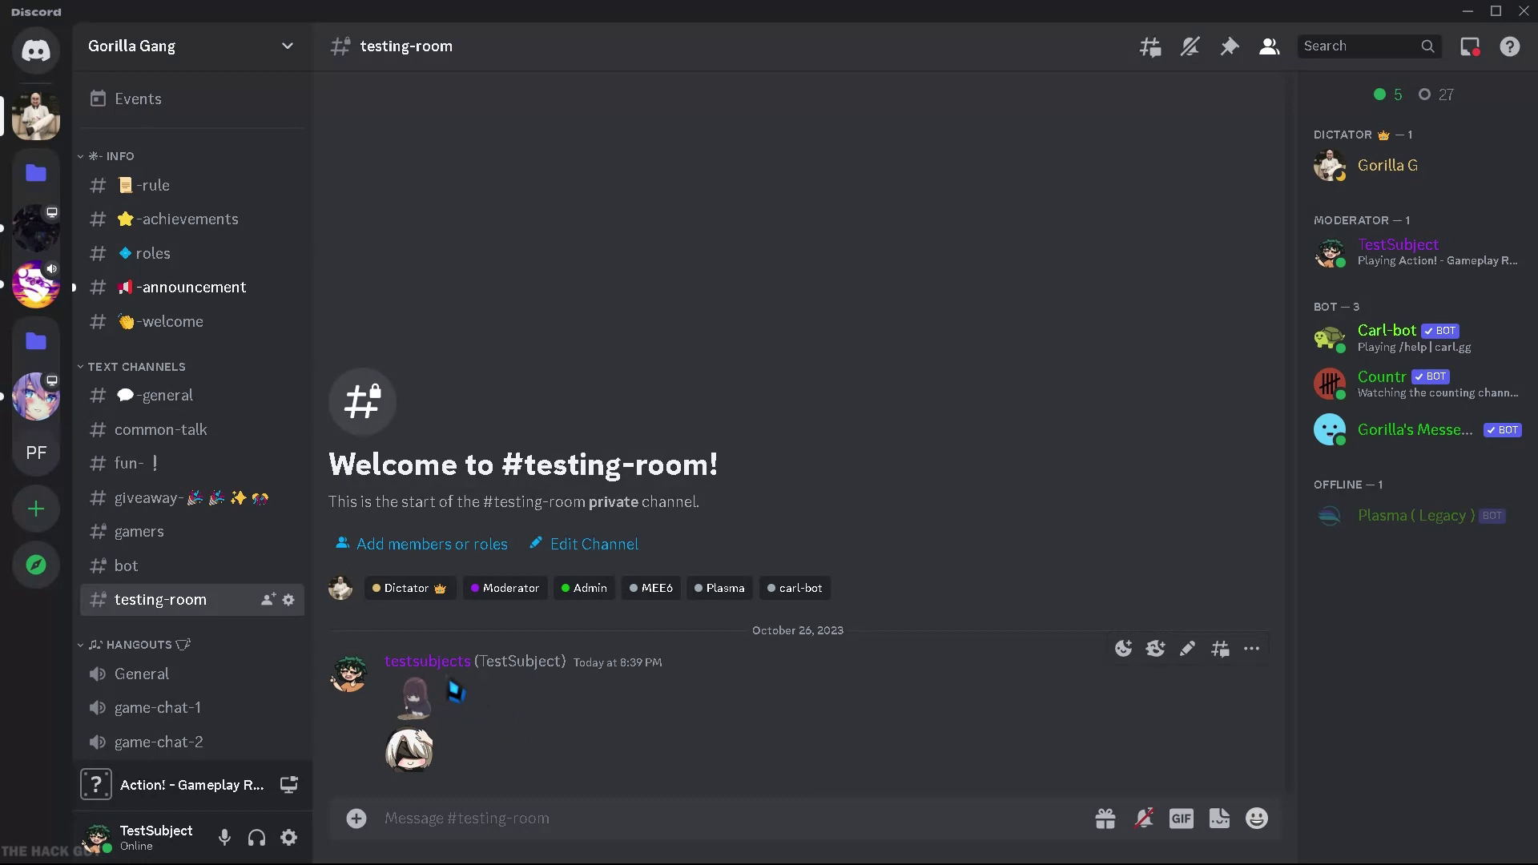